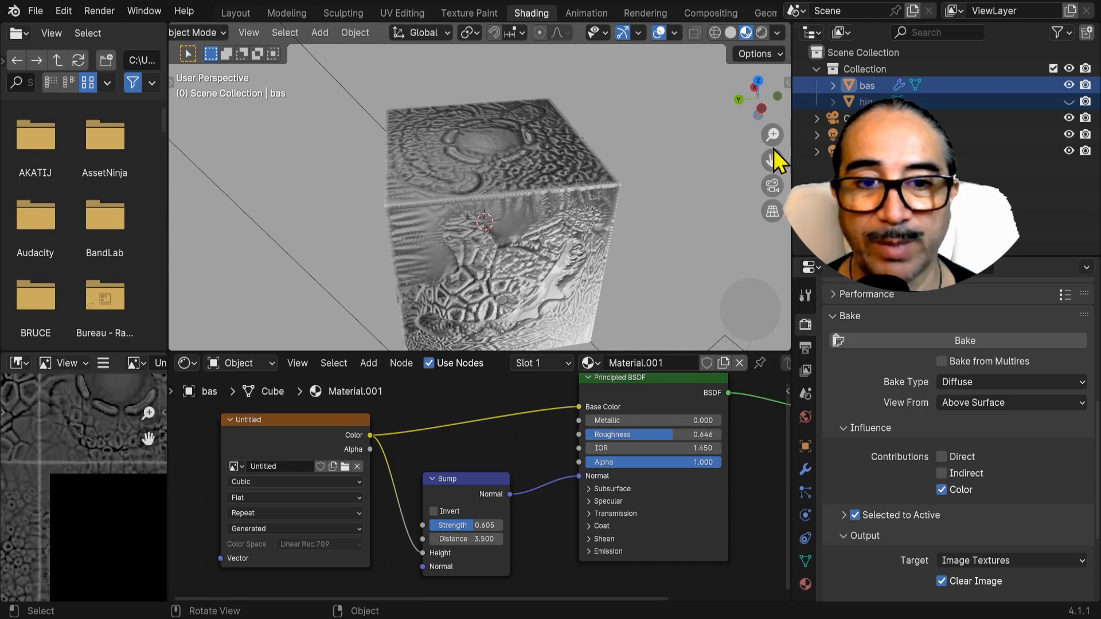
Show the hig cube in place of bas and examine its sculpted faces from several angles
{"action": "left_click", "coordinate": [1068, 101]}
{"action": "left_click", "coordinate": [1068, 85]}
{"action": "middle_click_drag", "start_coordinate": [621, 282], "coordinate": [546, 216]}
{"action": "key", "text": "ctrl+space"}
{"action": "middle_click_drag", "start_coordinate": [696, 253], "coordinate": [613, 320]}
{"action": "key", "text": "ctrl+space"}
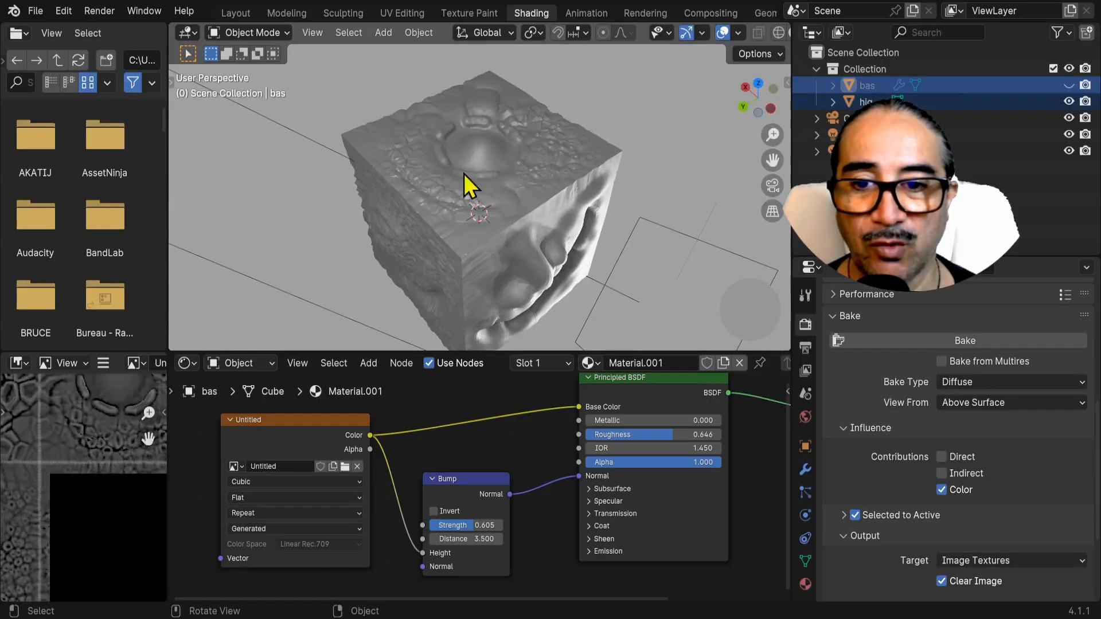
Show the bas cube again, hide hig, and compare the baked surface with the sculpted one
{"action": "middle_click_drag", "start_coordinate": [487, 198], "coordinate": [491, 243]}
{"action": "left_click", "coordinate": [1069, 84]}
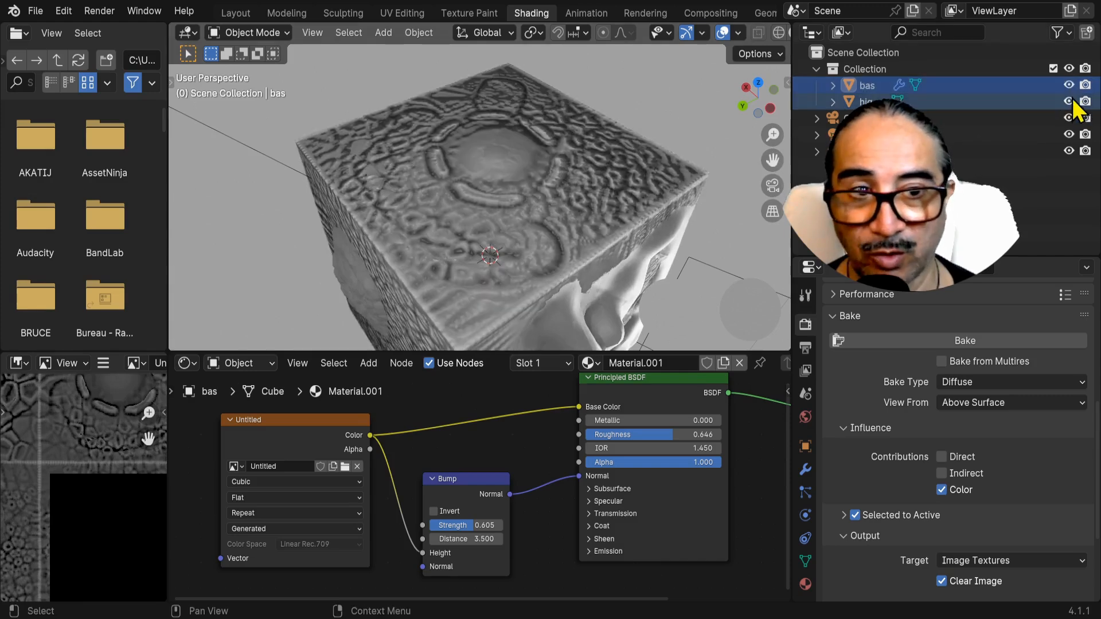
{"action": "left_click", "coordinate": [1069, 101]}
{"action": "middle_click_drag", "start_coordinate": [415, 270], "coordinate": [561, 240]}
Examine the baked curvature image across the cube's unwrapped faces in a maximized image editor
{"action": "key", "text": "ctrl+space"}
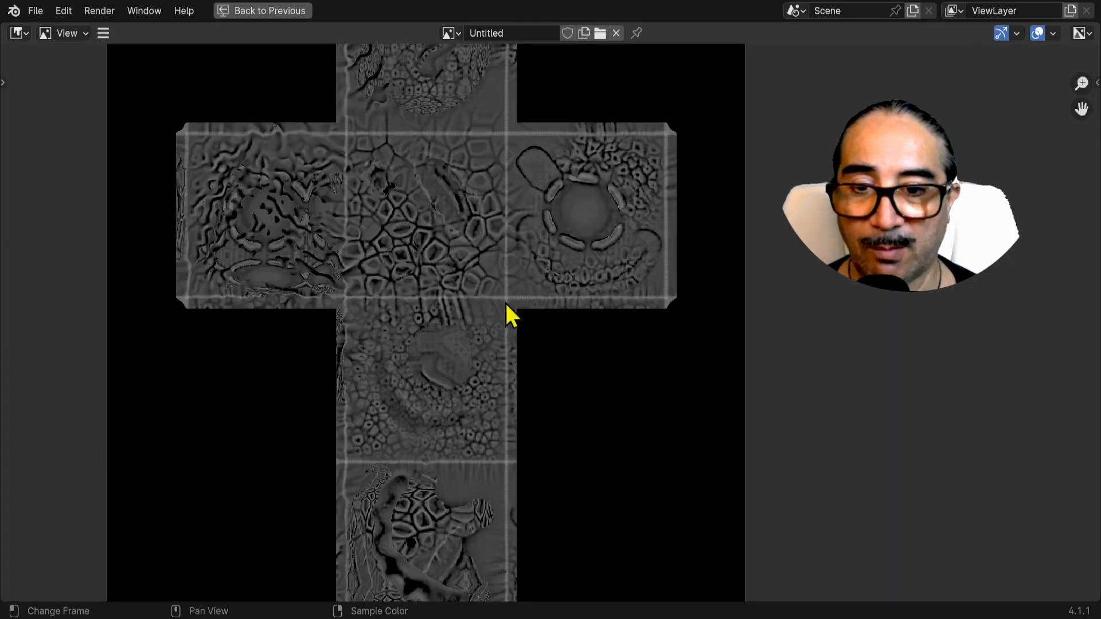
{"action": "scroll", "coordinate": [472, 332], "scroll_direction": "up", "scroll_amount": 4}
{"action": "middle_click_drag", "start_coordinate": [482, 243], "coordinate": [501, 171]}
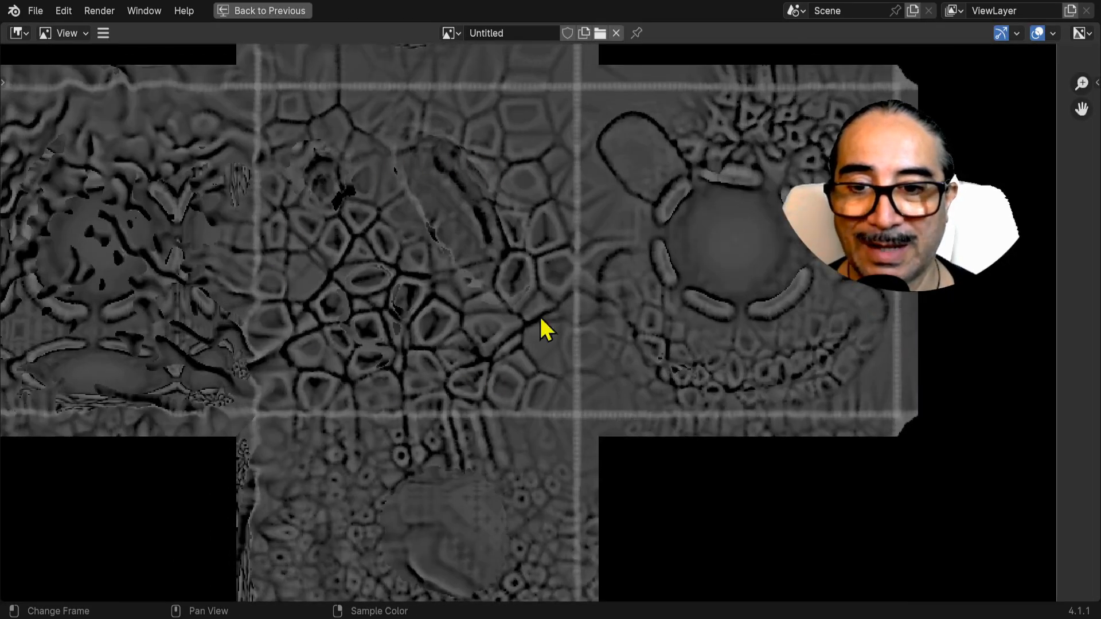
{"action": "scroll", "coordinate": [347, 285], "scroll_direction": "down", "scroll_amount": 1}
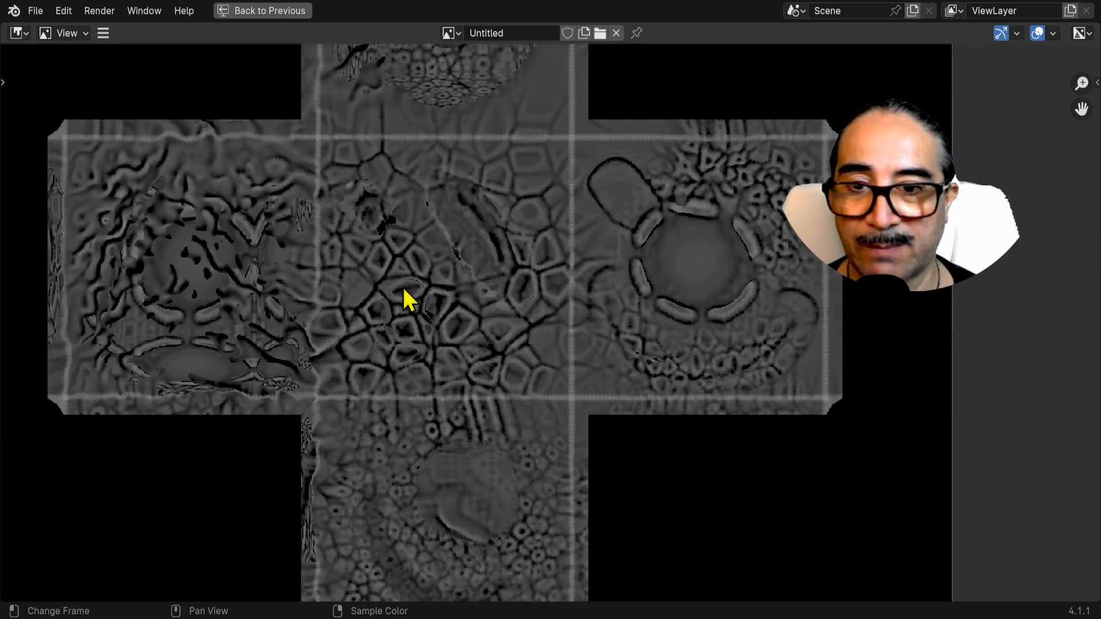
{"action": "middle_click_drag", "start_coordinate": [750, 252], "coordinate": [650, 86]}
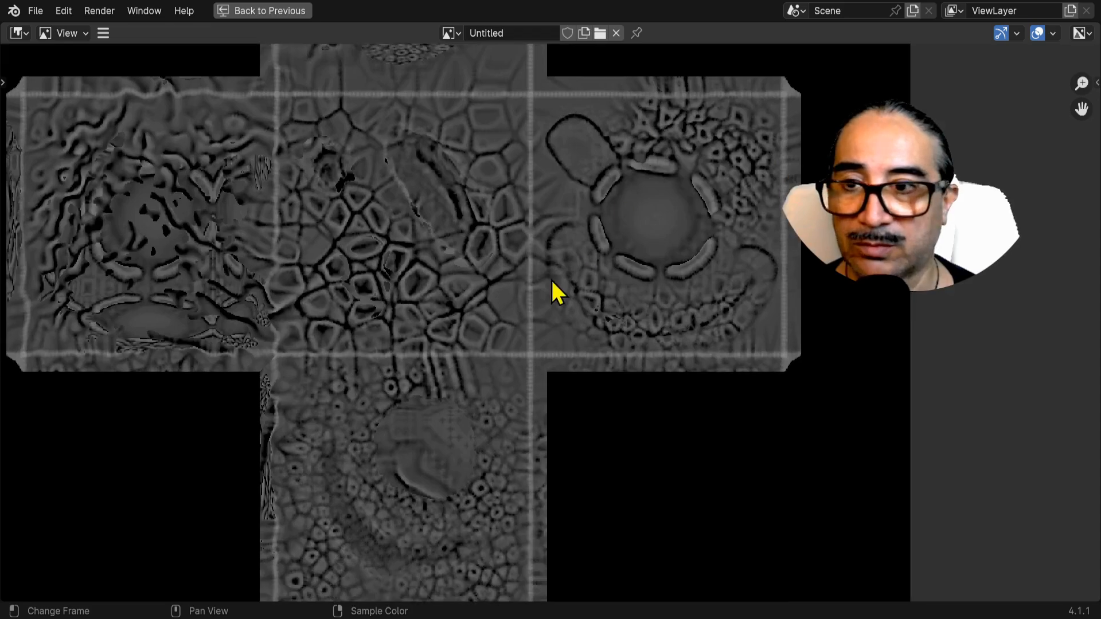
{"action": "scroll", "coordinate": [542, 198], "scroll_direction": "down", "scroll_amount": 1}
{"action": "scroll", "coordinate": [542, 198], "scroll_direction": "down", "scroll_amount": 1}
{"action": "middle_click_drag", "start_coordinate": [508, 398], "coordinate": [468, 459]}
{"action": "scroll", "coordinate": [414, 255], "scroll_direction": "up", "scroll_amount": 3}
{"action": "middle_click_drag", "start_coordinate": [414, 255], "coordinate": [284, 177]}
{"action": "scroll", "coordinate": [482, 298], "scroll_direction": "up", "scroll_amount": 2}
{"action": "middle_click_drag", "start_coordinate": [482, 298], "coordinate": [641, 354]}
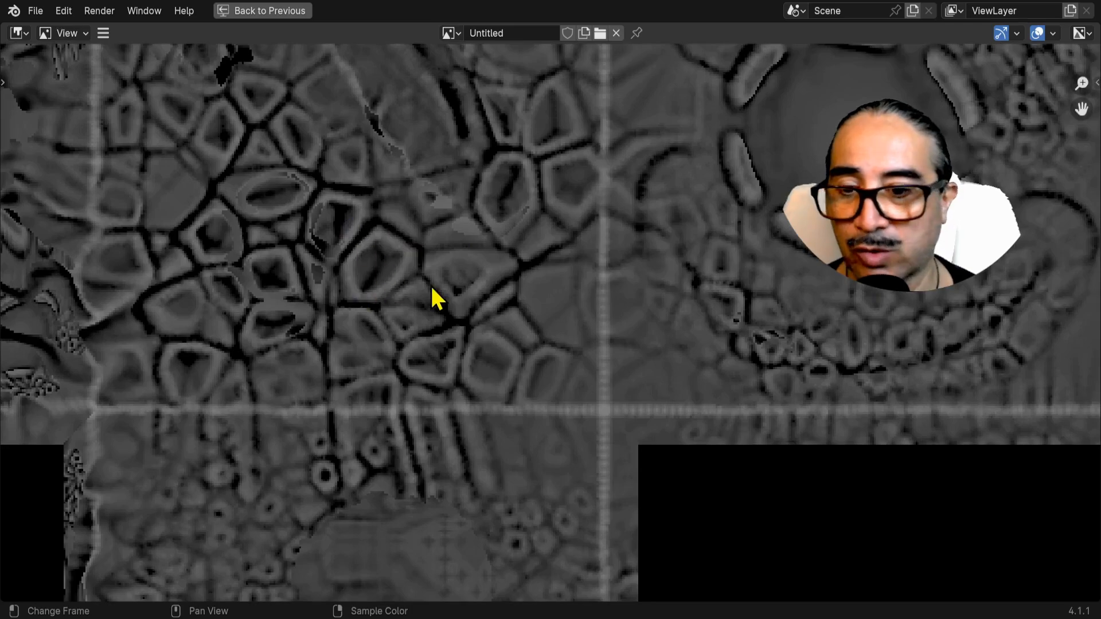
{"action": "scroll", "coordinate": [723, 239], "scroll_direction": "down", "scroll_amount": 1}
{"action": "scroll", "coordinate": [711, 225], "scroll_direction": "down", "scroll_amount": 2}
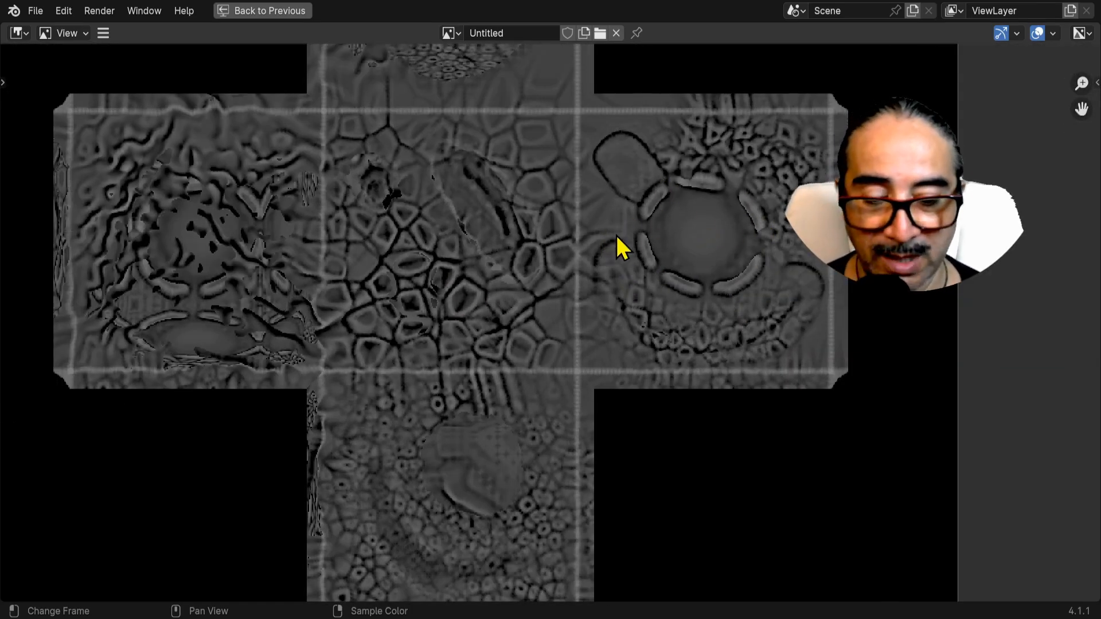
{"action": "key", "text": "ctrl+space"}
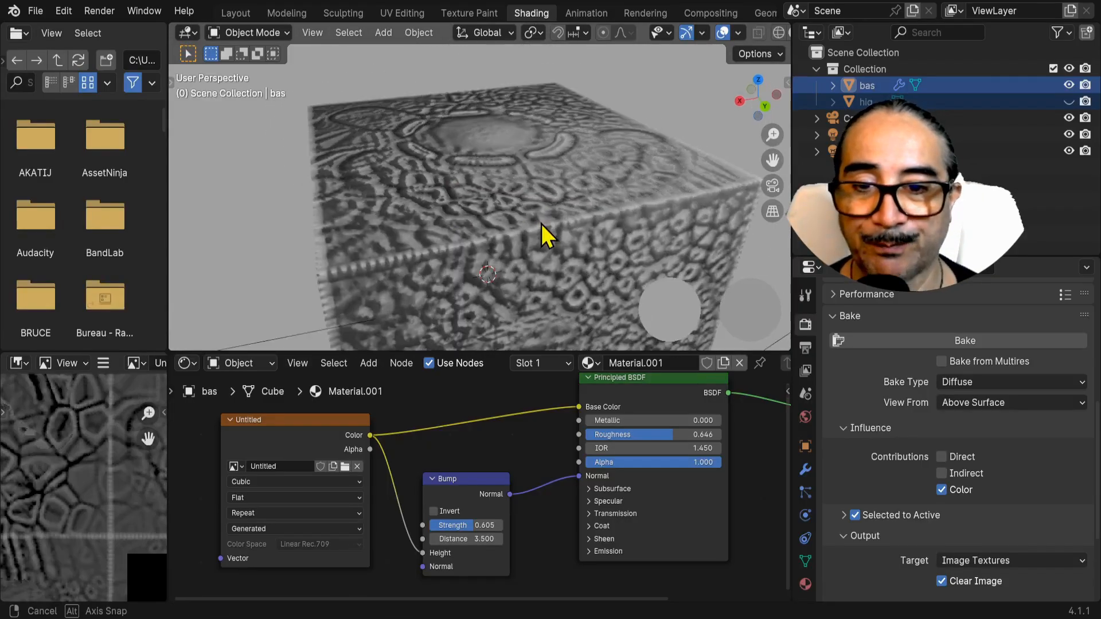
Compare the hig and bas cubes once more by toggling their visibility, leaving only bas shown
{"action": "scroll", "coordinate": [559, 201], "scroll_direction": "down", "scroll_amount": 3}
{"action": "mouse_move", "coordinate": [550, 270]}
{"action": "middle_mouse_down"}
{"action": "mouse_move", "coordinate": [349, 287]}
{"action": "mouse_move", "coordinate": [221, 258]}
{"action": "mouse_move", "coordinate": [372, 241]}
{"action": "mouse_move", "coordinate": [437, 204]}
{"action": "mouse_move", "coordinate": [484, 152]}
{"action": "mouse_move", "coordinate": [295, 140]}
{"action": "mouse_move", "coordinate": [386, 182]}
{"action": "mouse_move", "coordinate": [504, 184]}
{"action": "mouse_move", "coordinate": [449, 282]}
{"action": "mouse_move", "coordinate": [281, 256]}
{"action": "mouse_move", "coordinate": [659, 208]}
{"action": "middle_mouse_up"}
{"action": "left_click", "coordinate": [1067, 102]}
{"action": "left_click", "coordinate": [1067, 85]}
{"action": "left_click", "coordinate": [1069, 86]}
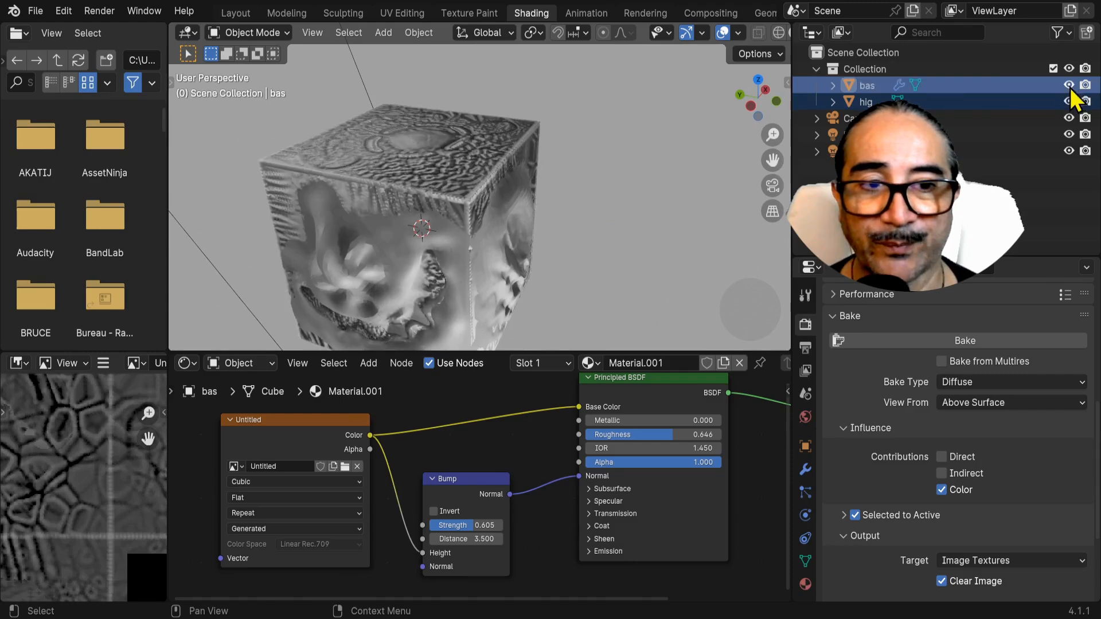
{"action": "left_click", "coordinate": [1069, 101]}
{"action": "middle_click_drag", "start_coordinate": [550, 235], "coordinate": [369, 158]}
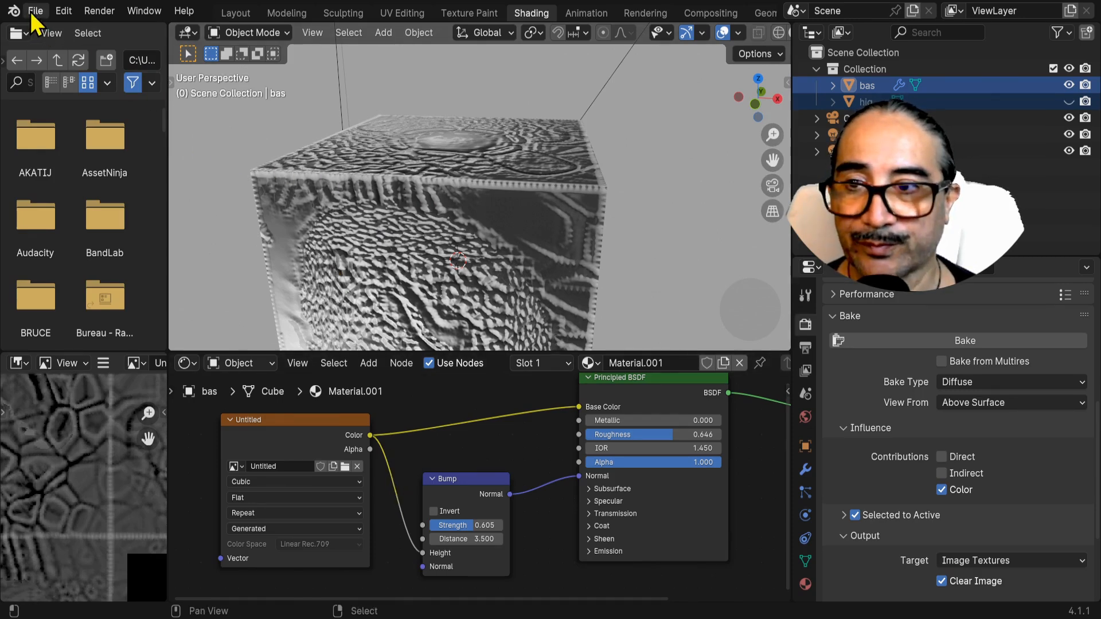
Reopen the recent file curvature.blend without saving the current changes
{"action": "left_click", "coordinate": [34, 11]}
{"action": "key", "text": "Escape"}
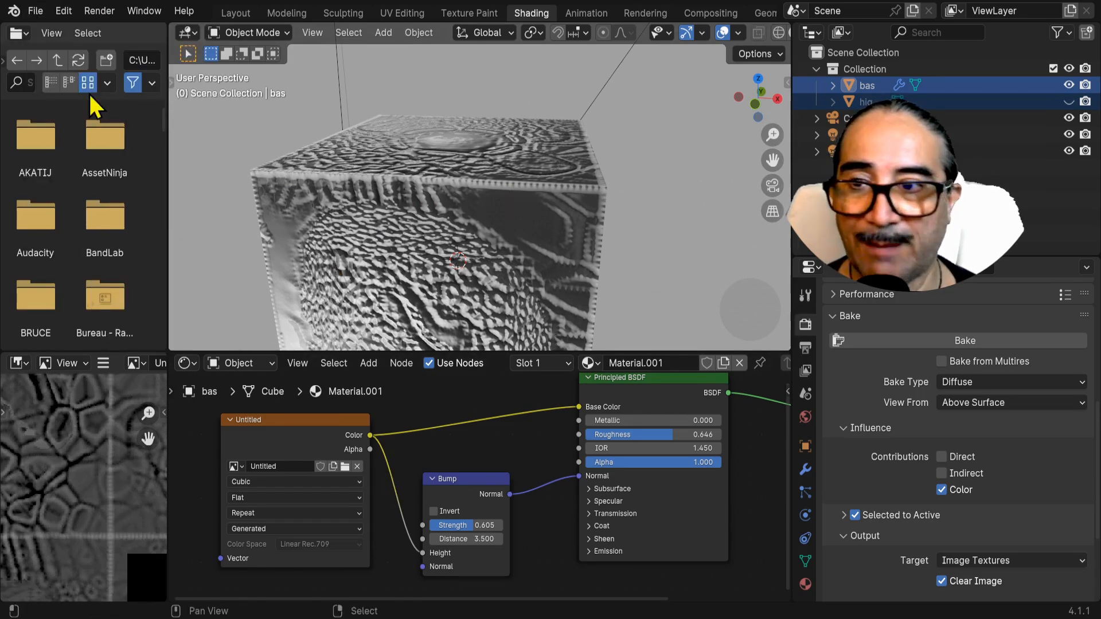
{"action": "left_click", "coordinate": [36, 12]}
{"action": "mouse_move", "coordinate": [98, 63]}
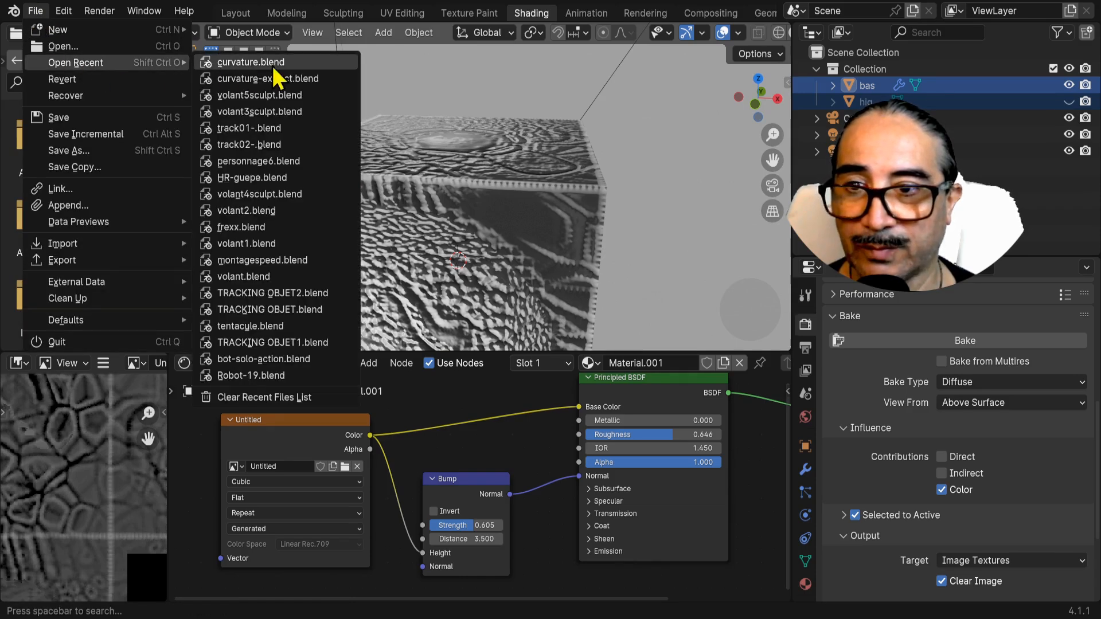
{"action": "left_click", "coordinate": [263, 63]}
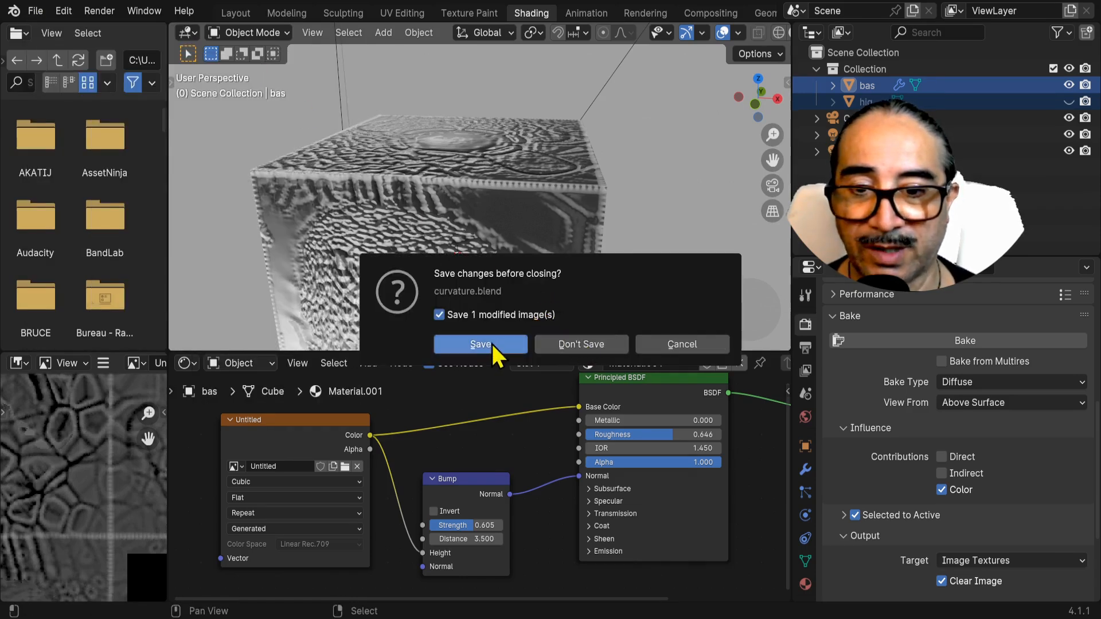
{"action": "left_click", "coordinate": [579, 347]}
Inspect the sculpted hig cube from several sides, and show bas with hig hidden to view the plain cube
{"action": "scroll", "coordinate": [559, 430], "scroll_direction": "down", "scroll_amount": 3}
{"action": "middle_click_drag", "start_coordinate": [515, 216], "coordinate": [323, 268]}
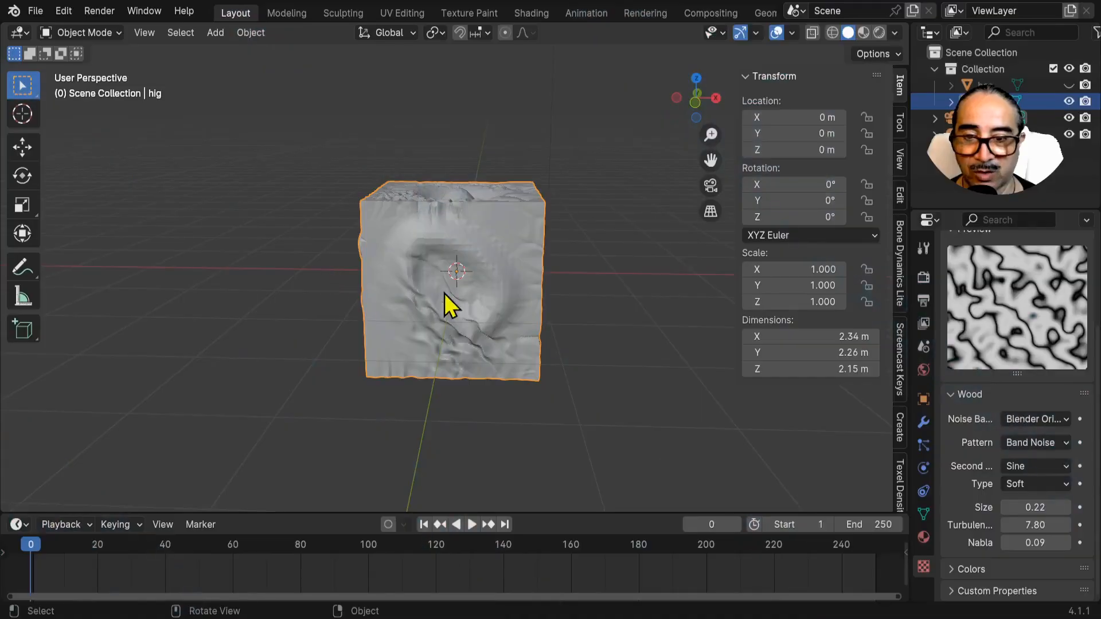
{"action": "middle_click_drag", "start_coordinate": [445, 307], "coordinate": [380, 364]}
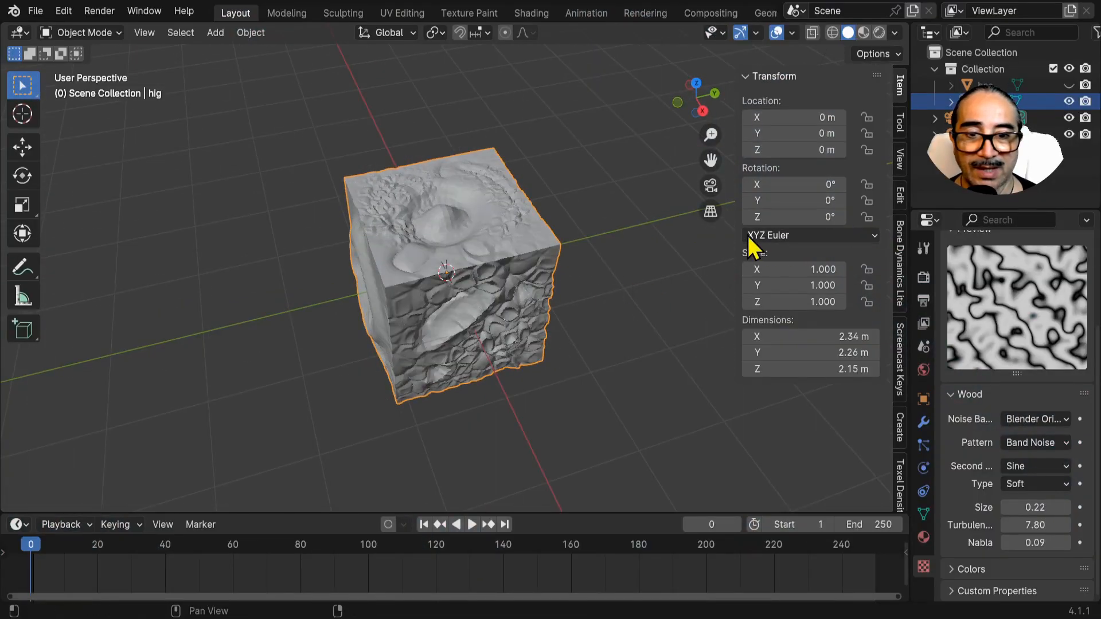
{"action": "left_click", "coordinate": [1068, 84]}
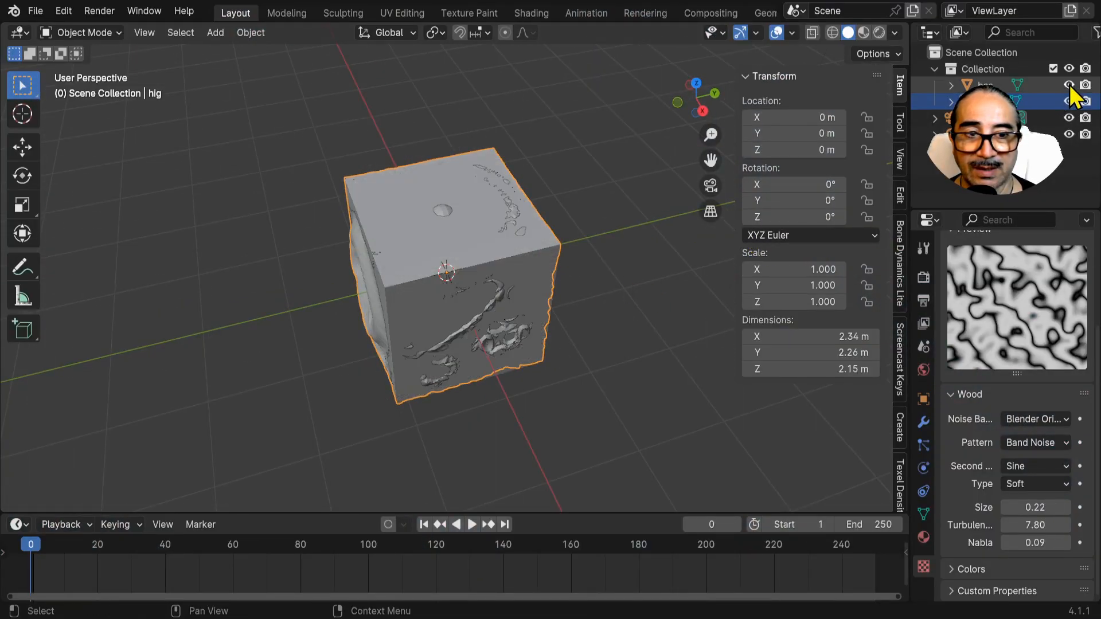
{"action": "left_click", "coordinate": [1068, 101]}
{"action": "middle_click_drag", "start_coordinate": [464, 298], "coordinate": [490, 250]}
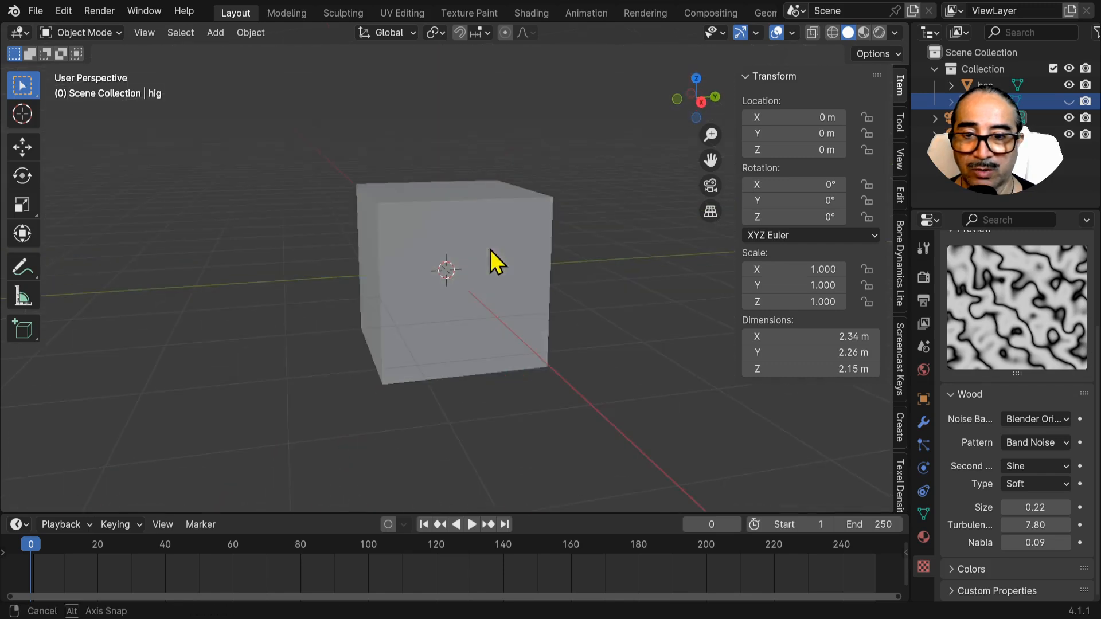
Check the bas cube's UV layout in the UV Editing workspace, and return to Object Mode outside local view
{"action": "left_click", "coordinate": [530, 234]}
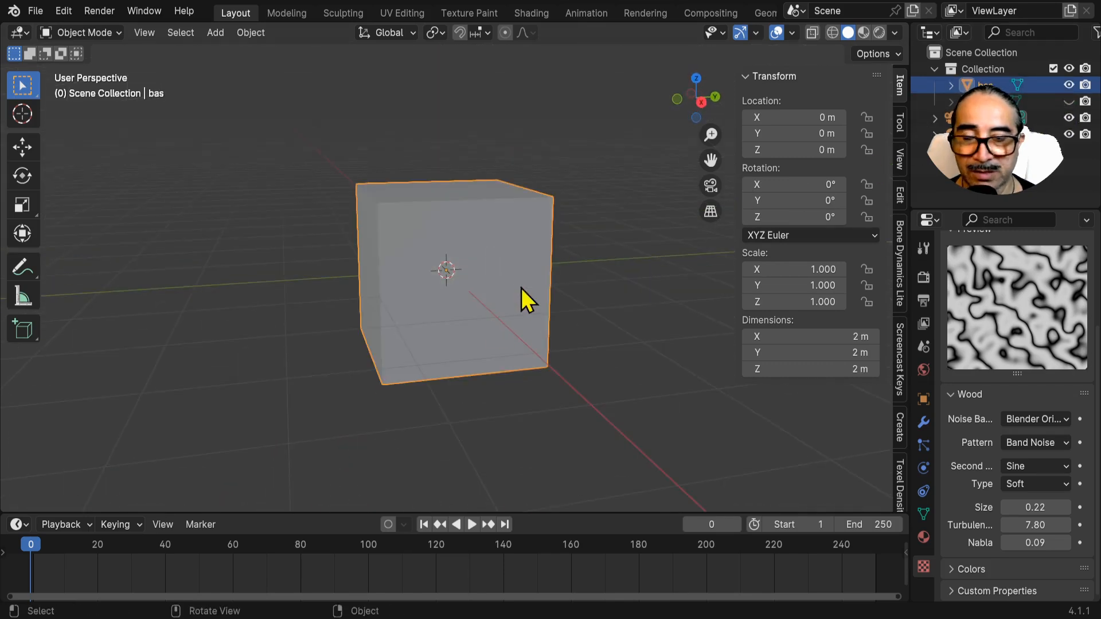
{"action": "left_click", "coordinate": [404, 12]}
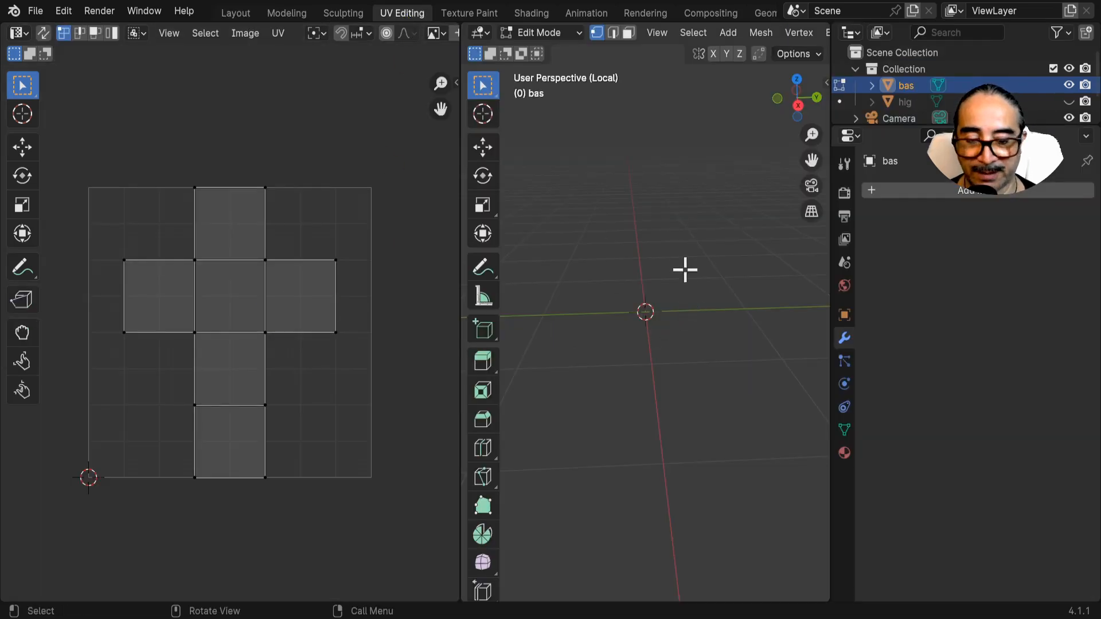
{"action": "key", "text": "KP_Divide"}
{"action": "key", "text": "Tab"}
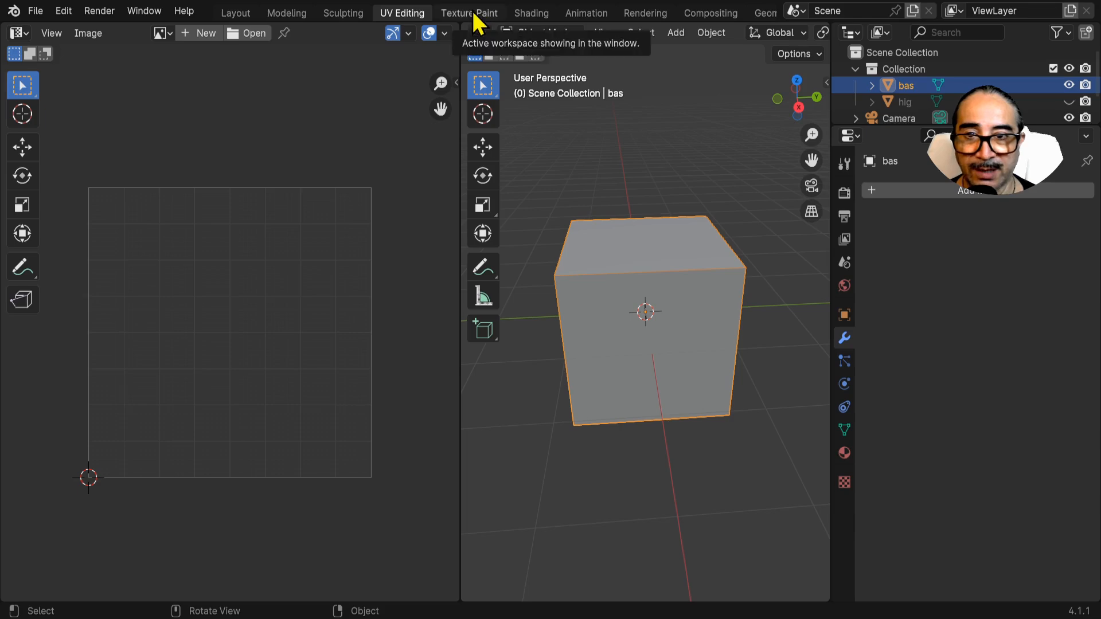
Show the hig cube, hide bas, and view the rough sculpted hollow on its side
{"action": "left_click", "coordinate": [1069, 102]}
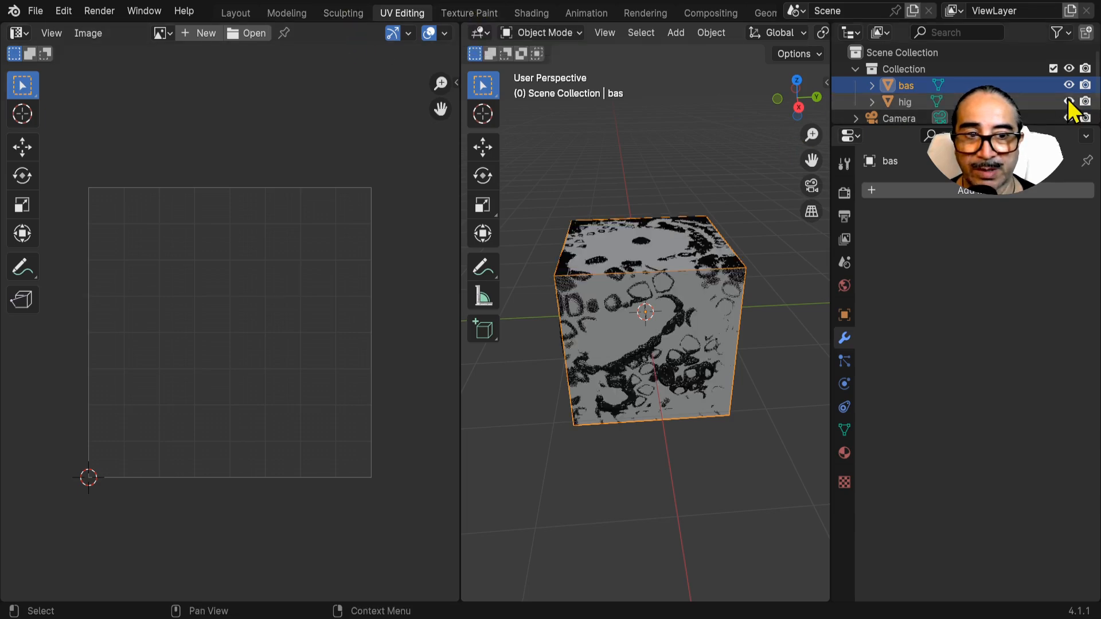
{"action": "left_click", "coordinate": [1068, 85]}
{"action": "left_click", "coordinate": [343, 14]}
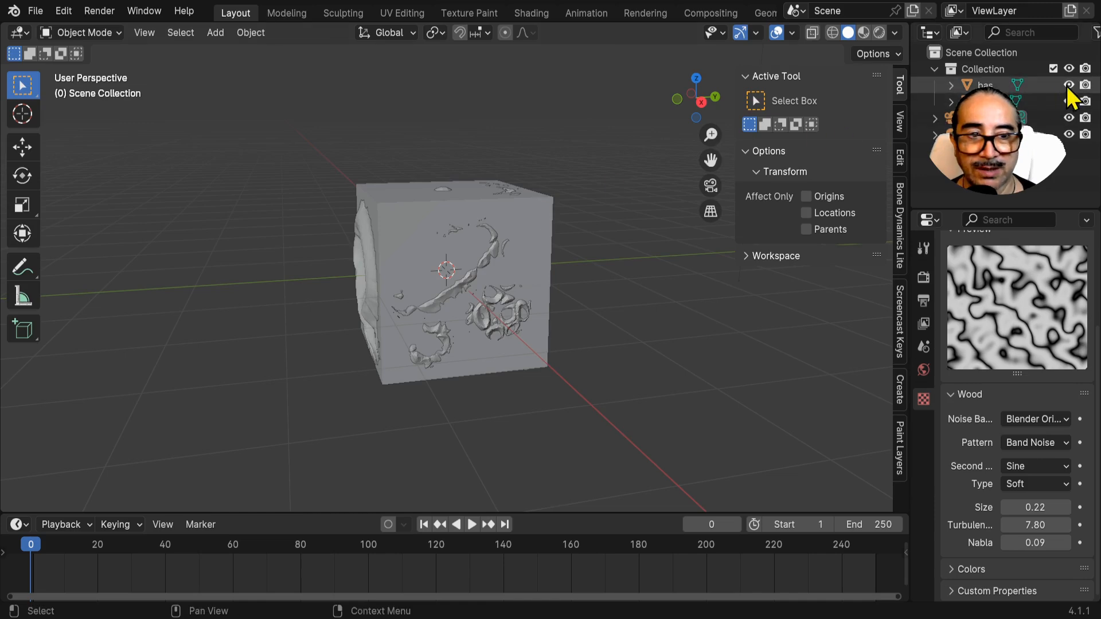
{"action": "left_click", "coordinate": [1069, 85]}
{"action": "mouse_move", "coordinate": [631, 246]}
{"action": "middle_mouse_down"}
{"action": "mouse_move", "coordinate": [373, 337]}
{"action": "mouse_move", "coordinate": [415, 384]}
{"action": "mouse_move", "coordinate": [319, 244]}
{"action": "mouse_move", "coordinate": [501, 282]}
{"action": "mouse_move", "coordinate": [405, 271]}
{"action": "mouse_move", "coordinate": [471, 228]}
{"action": "mouse_move", "coordinate": [521, 287]}
{"action": "mouse_move", "coordinate": [412, 331]}
{"action": "mouse_move", "coordinate": [474, 332]}
{"action": "mouse_move", "coordinate": [387, 286]}
{"action": "mouse_move", "coordinate": [430, 287]}
{"action": "mouse_move", "coordinate": [401, 219]}
{"action": "middle_mouse_up"}
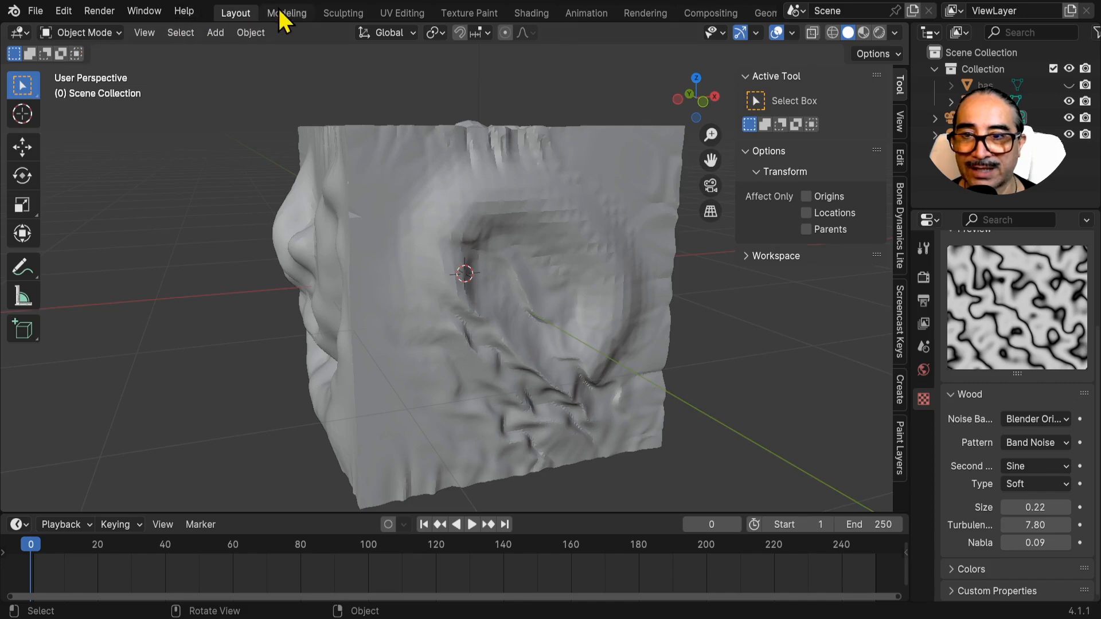
Put the hig cube into Sculpt Mode in the Sculpting workspace, outside local view
{"action": "left_click", "coordinate": [348, 13]}
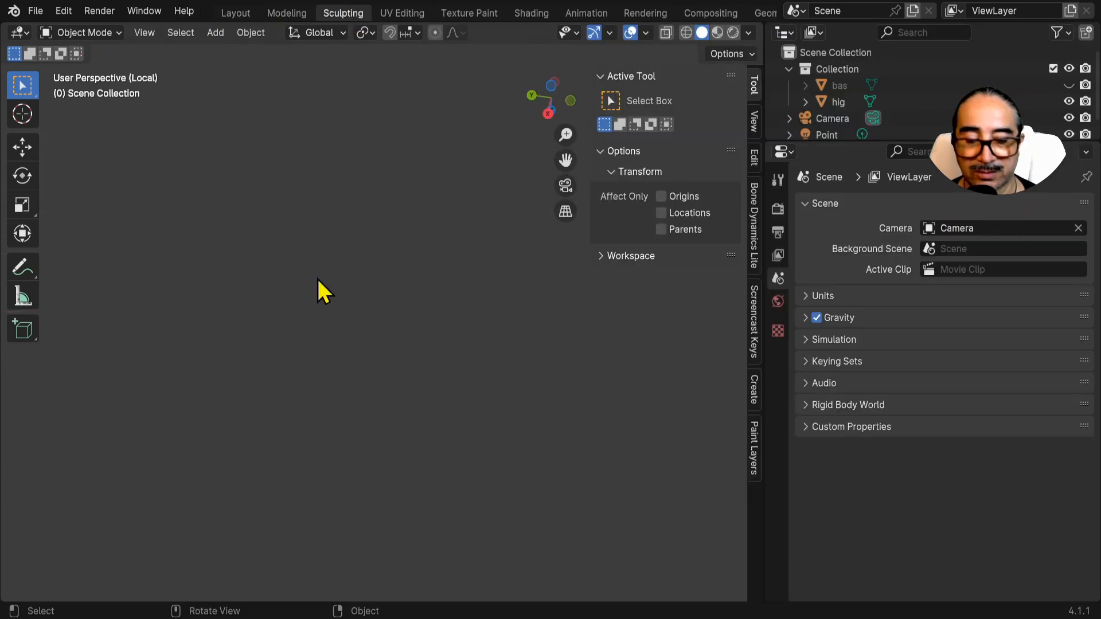
{"action": "key", "text": "KP_Divide"}
{"action": "mouse_move", "coordinate": [318, 280]}
{"action": "middle_mouse_down"}
{"action": "mouse_move", "coordinate": [525, 302]}
{"action": "mouse_move", "coordinate": [328, 286]}
{"action": "mouse_move", "coordinate": [378, 301]}
{"action": "mouse_move", "coordinate": [254, 266]}
{"action": "middle_mouse_up"}
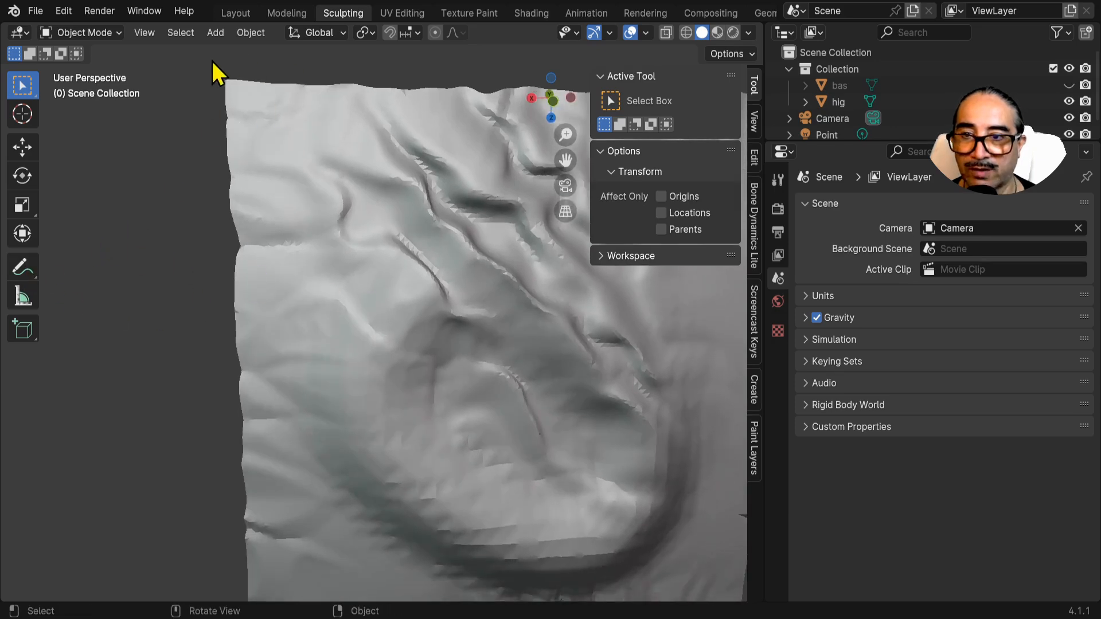
{"action": "middle_click_drag", "start_coordinate": [363, 328], "coordinate": [414, 256]}
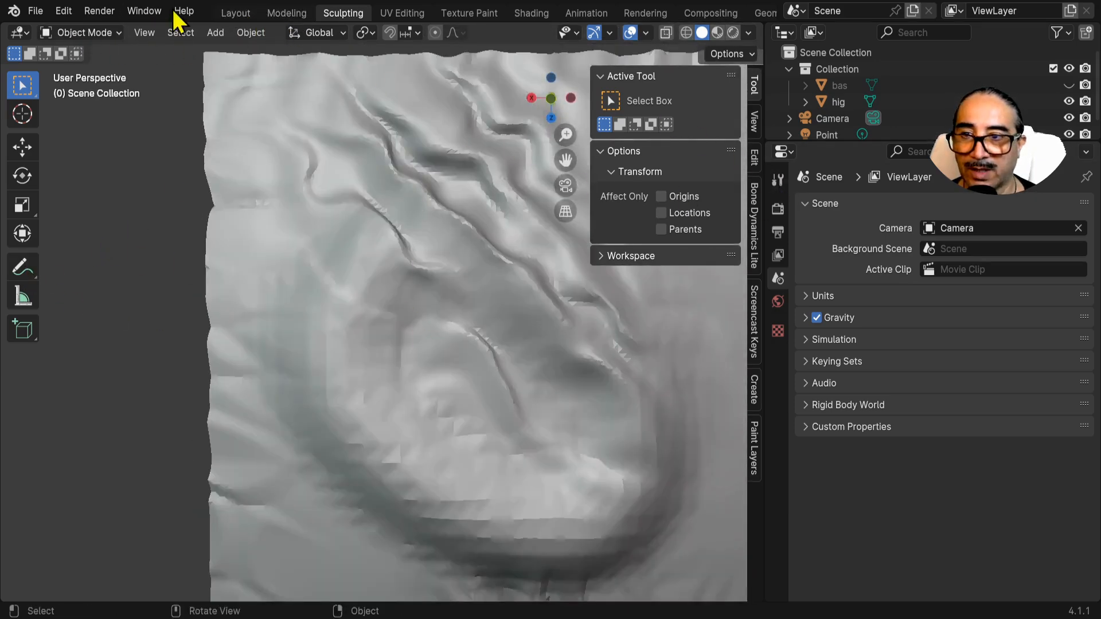
{"action": "left_click", "coordinate": [84, 34]}
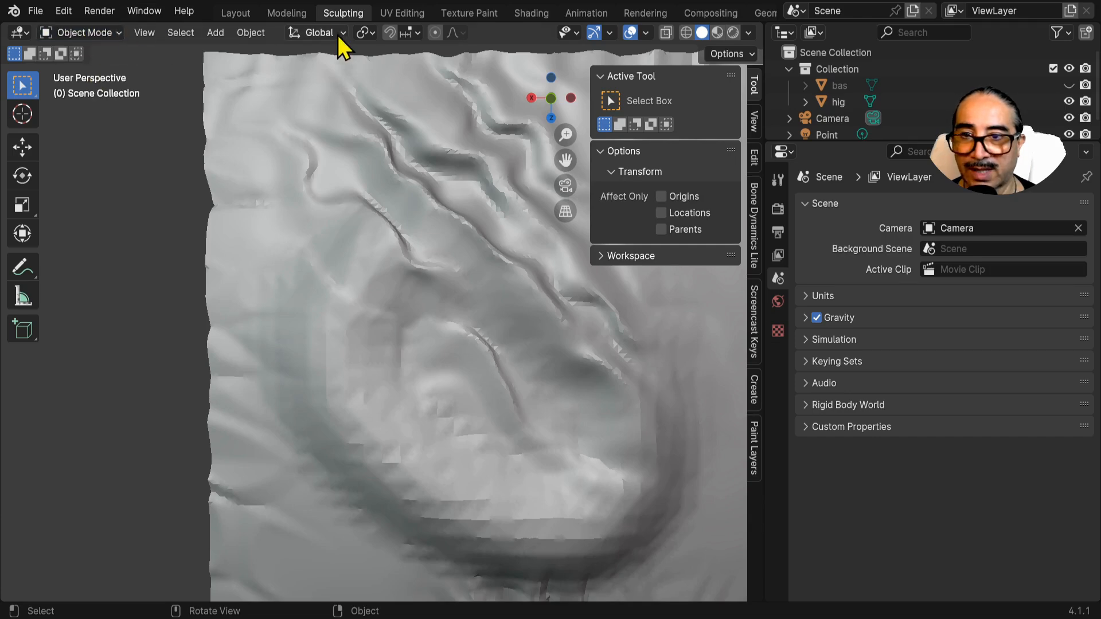
{"action": "left_click", "coordinate": [296, 161]}
{"action": "left_click", "coordinate": [89, 32]}
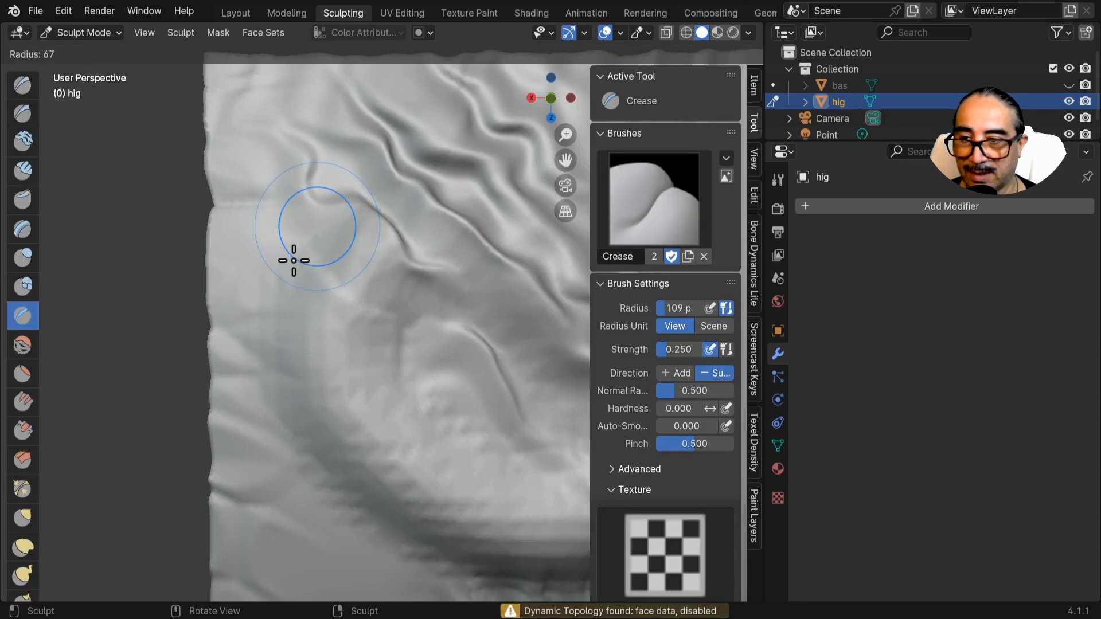
Carve a crease around the rim of the hollow on the hig cube's side with the Crease brush at 67 px radius
{"action": "left_click_drag", "start_coordinate": [342, 209], "coordinate": [268, 313]}
{"action": "mouse_move", "coordinate": [273, 376]}
{"action": "left_mouse_down"}
{"action": "mouse_move", "coordinate": [295, 479]}
{"action": "mouse_move", "coordinate": [336, 504]}
{"action": "mouse_move", "coordinate": [296, 331]}
{"action": "left_mouse_up"}
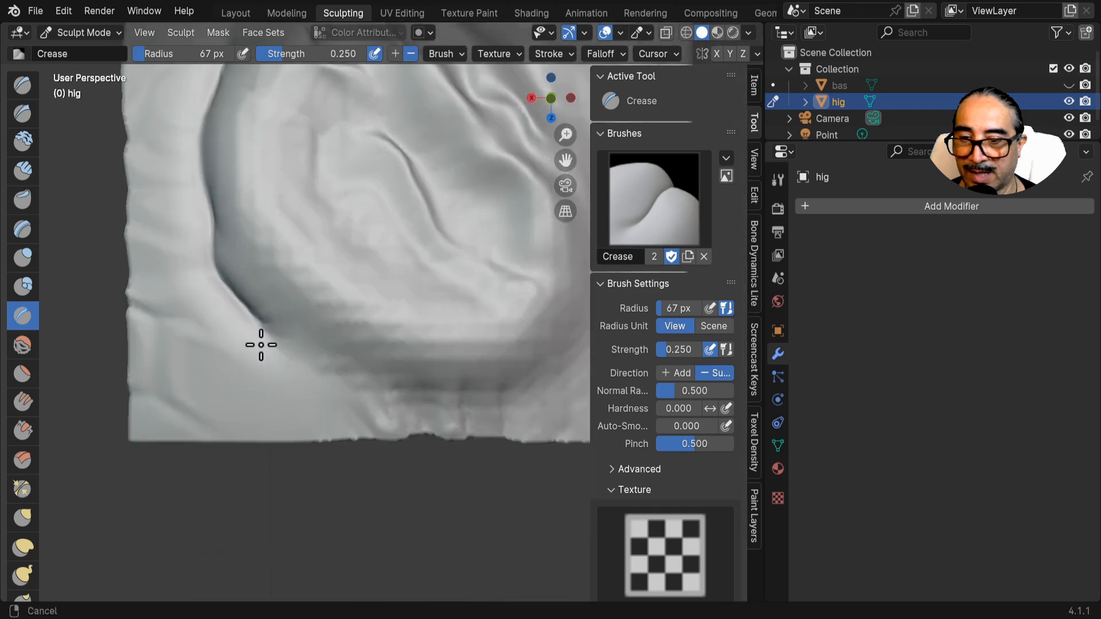
{"action": "mouse_move", "coordinate": [258, 347]}
{"action": "left_mouse_down"}
{"action": "mouse_move", "coordinate": [315, 381]}
{"action": "mouse_move", "coordinate": [270, 343]}
{"action": "mouse_move", "coordinate": [337, 380]}
{"action": "mouse_move", "coordinate": [484, 393]}
{"action": "mouse_move", "coordinate": [518, 380]}
{"action": "mouse_move", "coordinate": [426, 388]}
{"action": "left_mouse_up"}
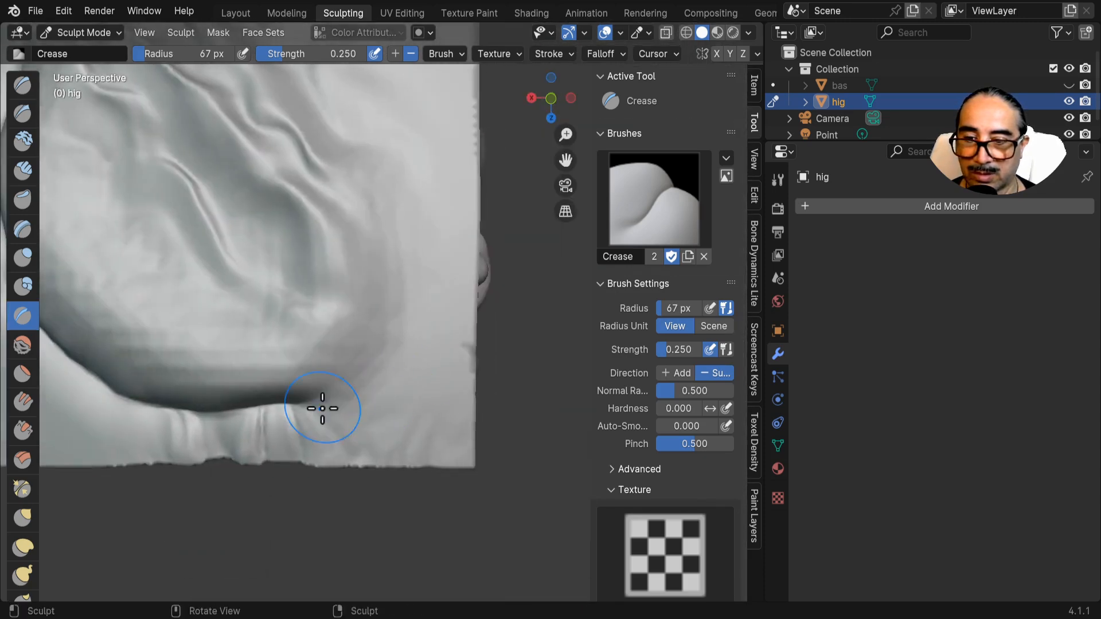
{"action": "mouse_move", "coordinate": [319, 405]}
{"action": "left_mouse_down"}
{"action": "mouse_move", "coordinate": [374, 368]}
{"action": "mouse_move", "coordinate": [405, 298]}
{"action": "mouse_move", "coordinate": [351, 153]}
{"action": "left_mouse_up"}
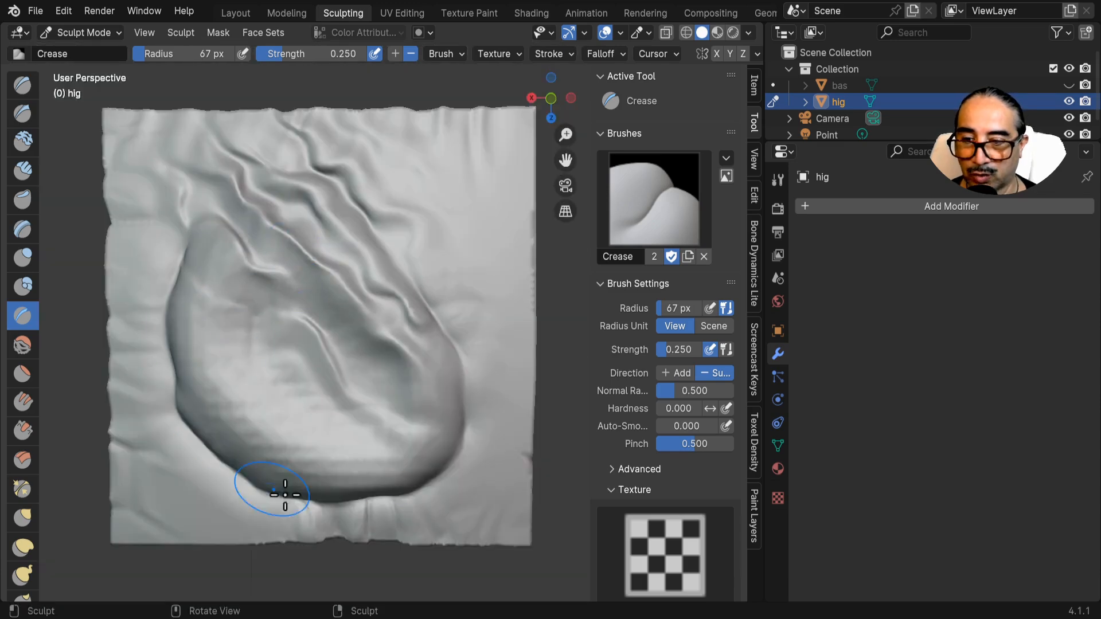
{"action": "middle_click_drag", "start_coordinate": [375, 283], "coordinate": [408, 310]}
{"action": "mouse_move", "coordinate": [344, 339]}
{"action": "middle_mouse_down"}
{"action": "mouse_move", "coordinate": [389, 334]}
{"action": "mouse_move", "coordinate": [314, 344]}
{"action": "middle_mouse_up"}
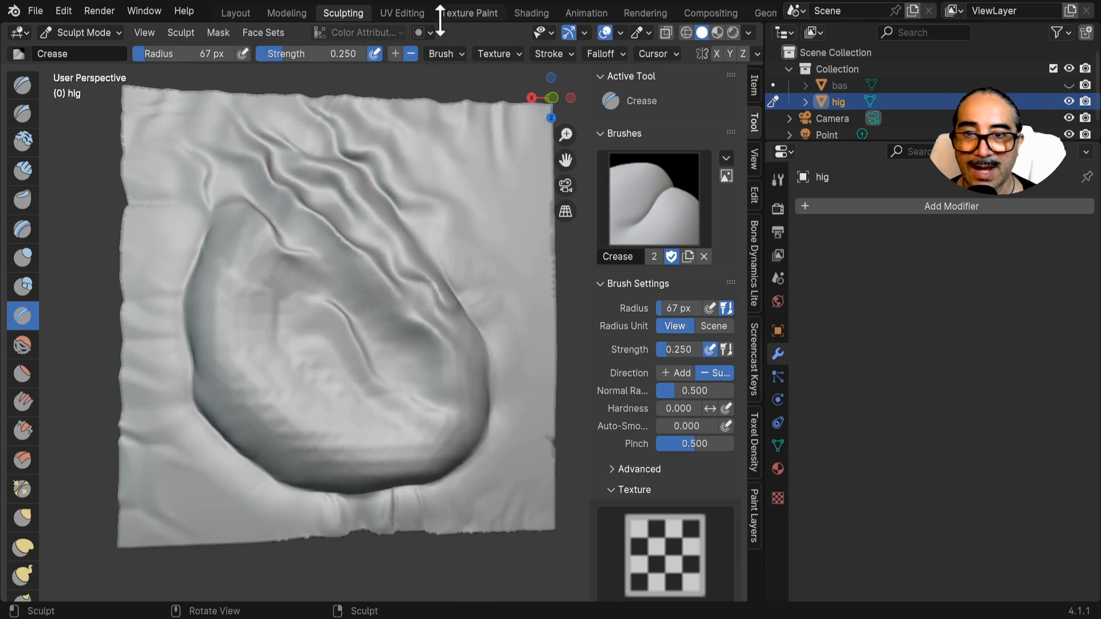
Open the Shading workspace for the hig cube, and enlarge the node editor and the scene outliner
{"action": "left_click", "coordinate": [530, 13]}
{"action": "middle_click_drag", "start_coordinate": [573, 239], "coordinate": [530, 249]}
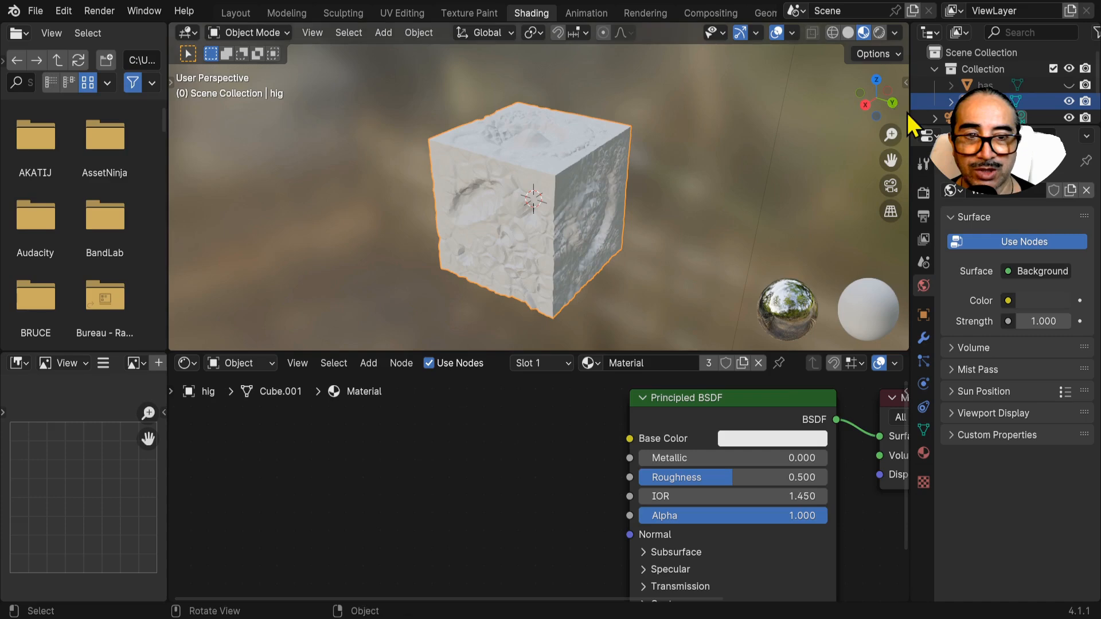
{"action": "left_click_drag", "start_coordinate": [909, 111], "coordinate": [873, 232]}
{"action": "left_click_drag", "start_coordinate": [488, 349], "coordinate": [492, 235]}
Add a Geometry node to hig's material and connect its Pointiness output to the Principled BSDF's Base Color
{"action": "key", "text": "shift+a"}
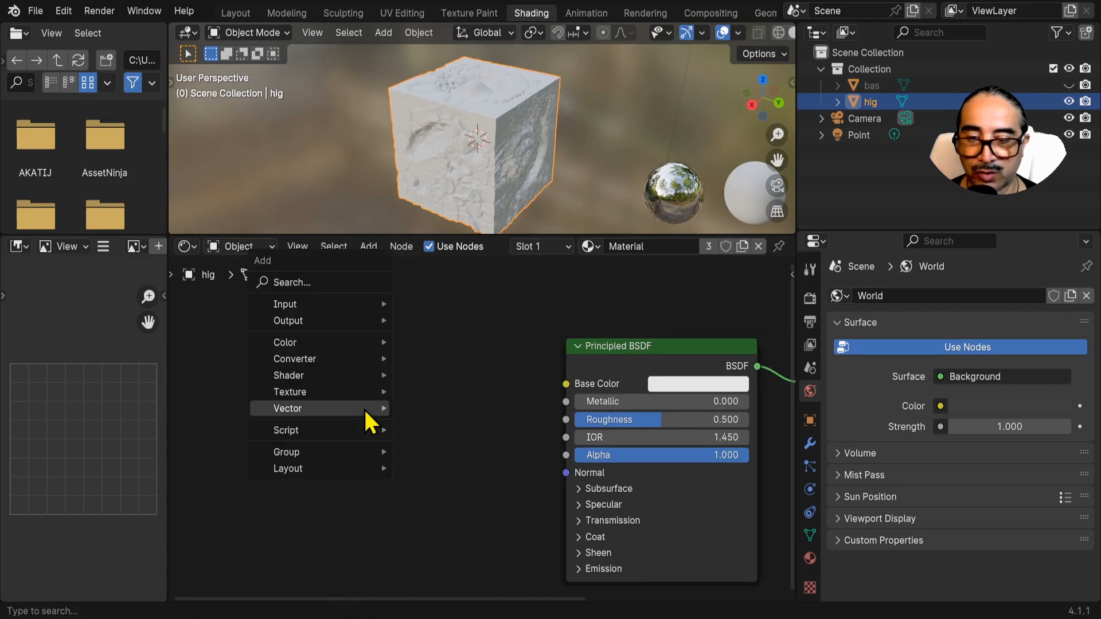
{"action": "mouse_move", "coordinate": [363, 407]}
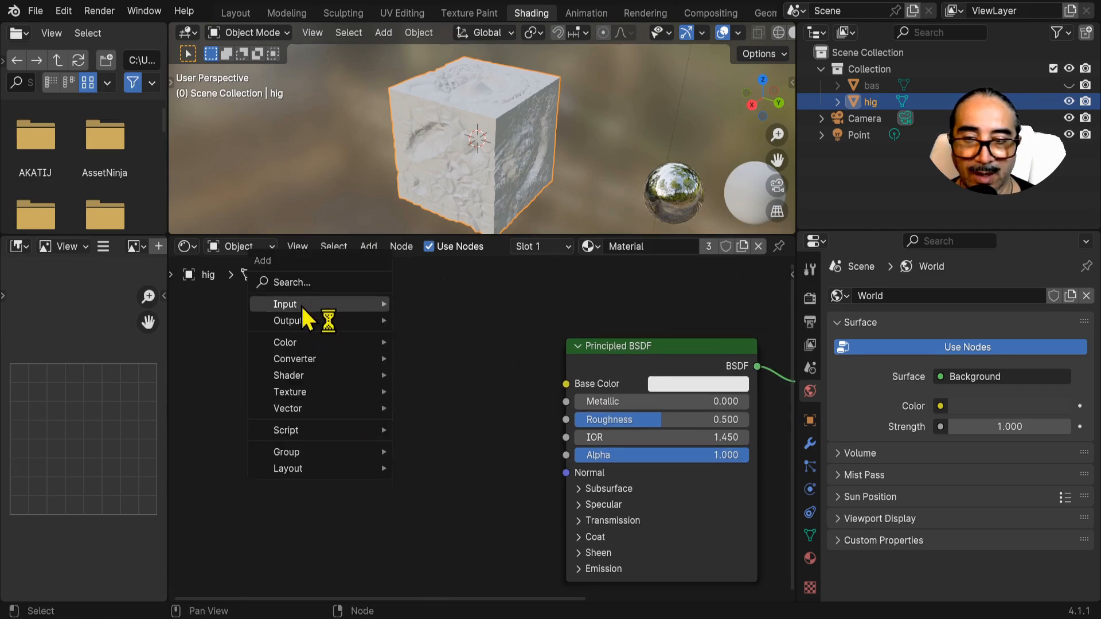
{"action": "mouse_move", "coordinate": [302, 309]}
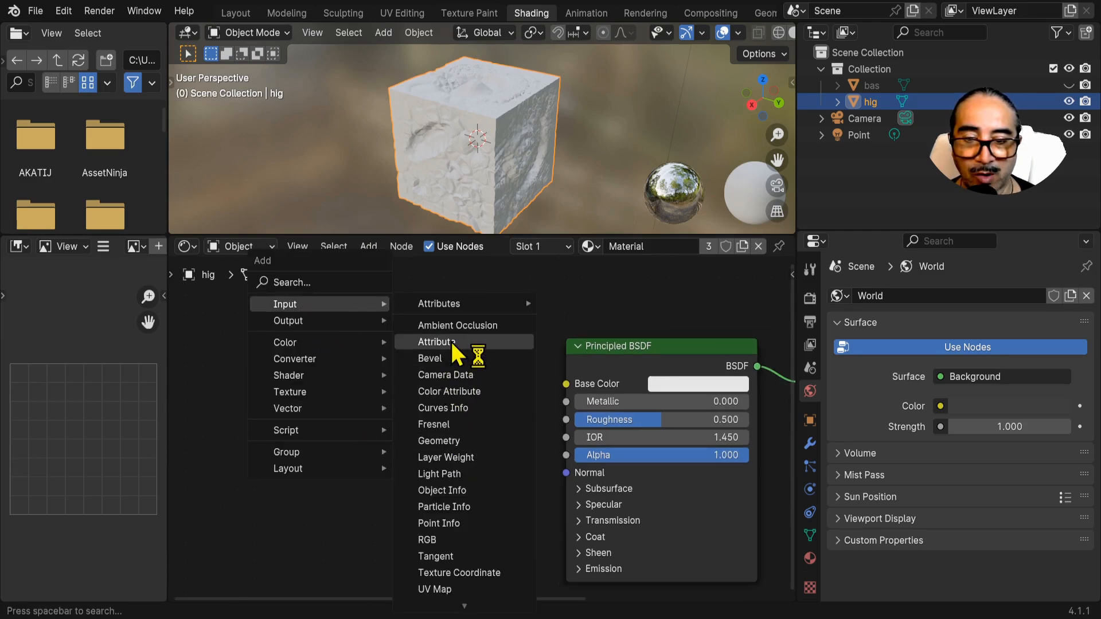
{"action": "left_click", "coordinate": [453, 440]}
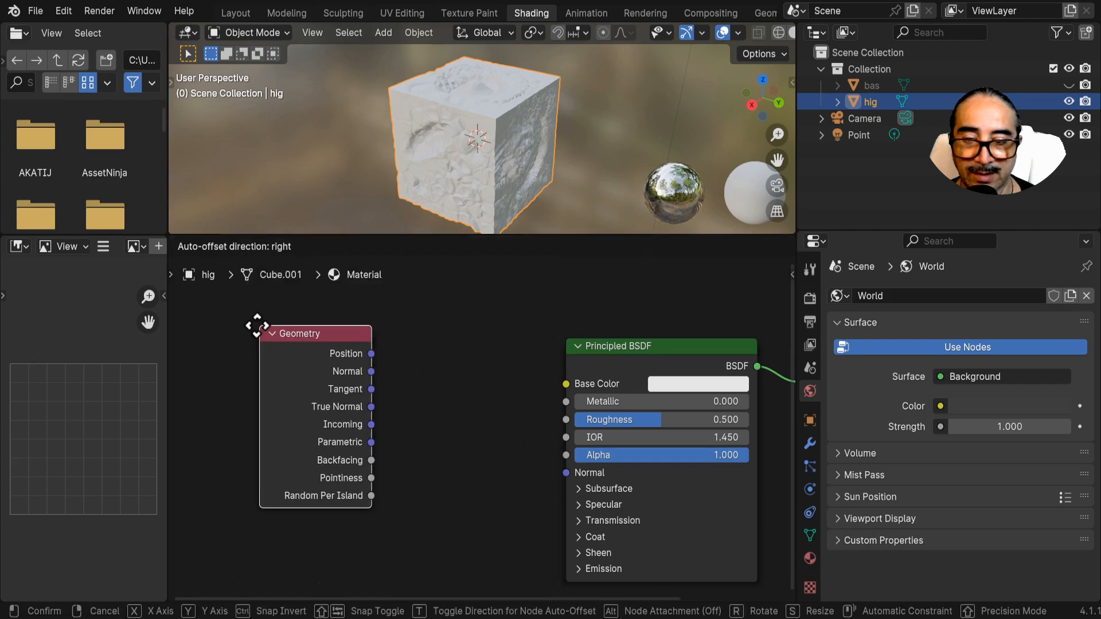
{"action": "left_click", "coordinate": [251, 326]}
{"action": "left_click_drag", "start_coordinate": [364, 479], "coordinate": [409, 480]}
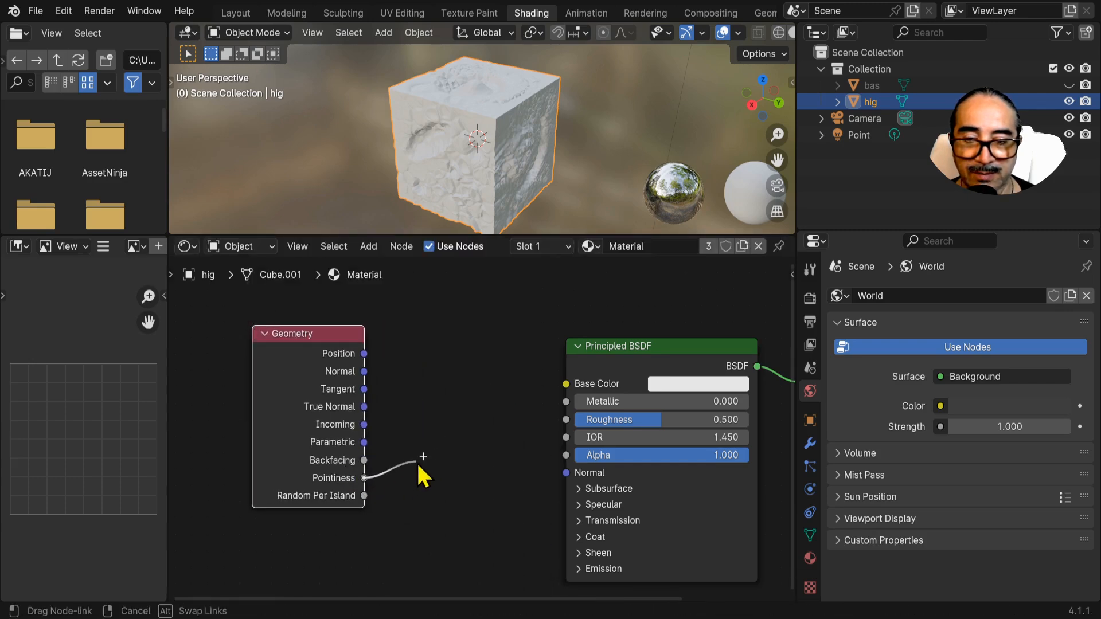
{"action": "left_click_drag", "start_coordinate": [533, 427], "coordinate": [536, 428]}
{"action": "left_click_drag", "start_coordinate": [286, 331], "coordinate": [260, 320]}
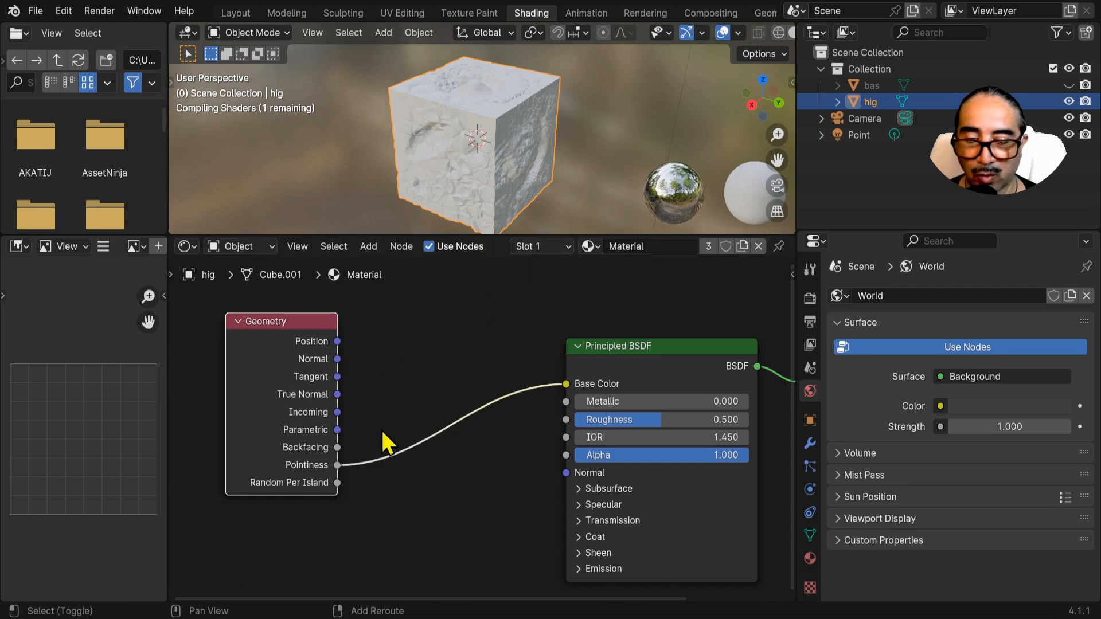
Insert a Color Ramp between Pointiness and Base Color, with its black stop at about 0.305
{"action": "key", "text": "shift+a"}
{"action": "mouse_move", "coordinate": [348, 494]}
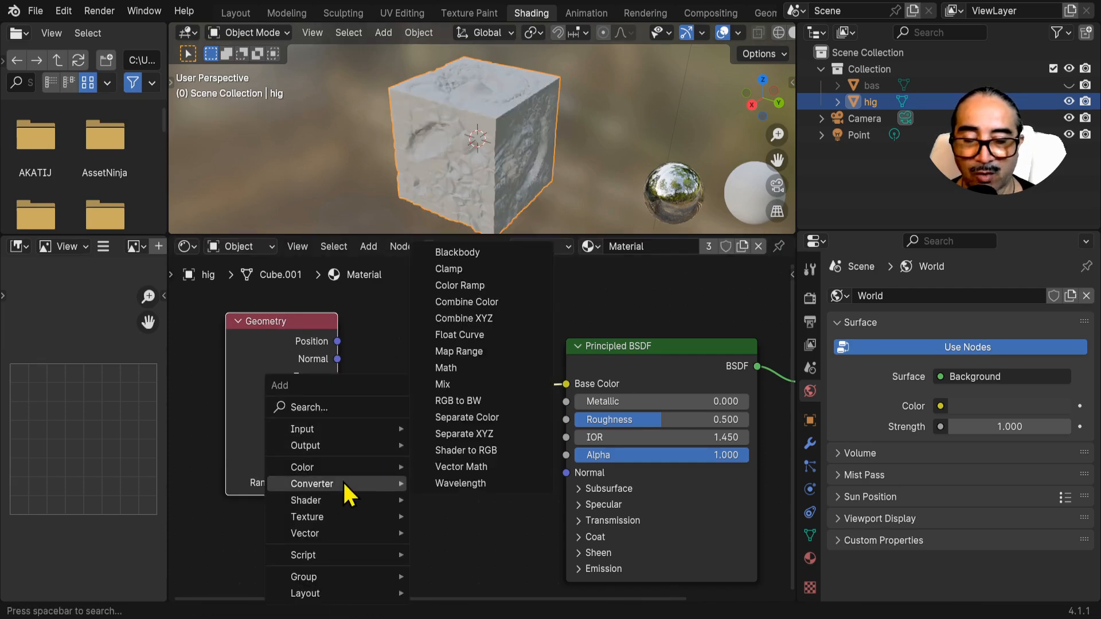
{"action": "left_click", "coordinate": [466, 286]}
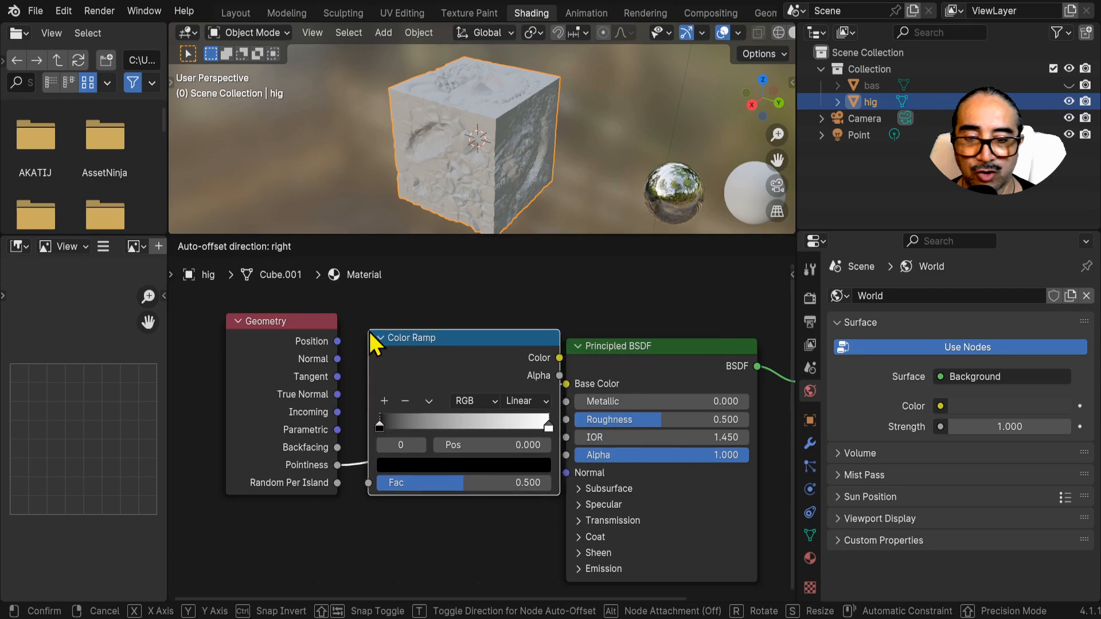
{"action": "left_click", "coordinate": [404, 342]}
{"action": "left_click_drag", "start_coordinate": [422, 437], "coordinate": [474, 438]}
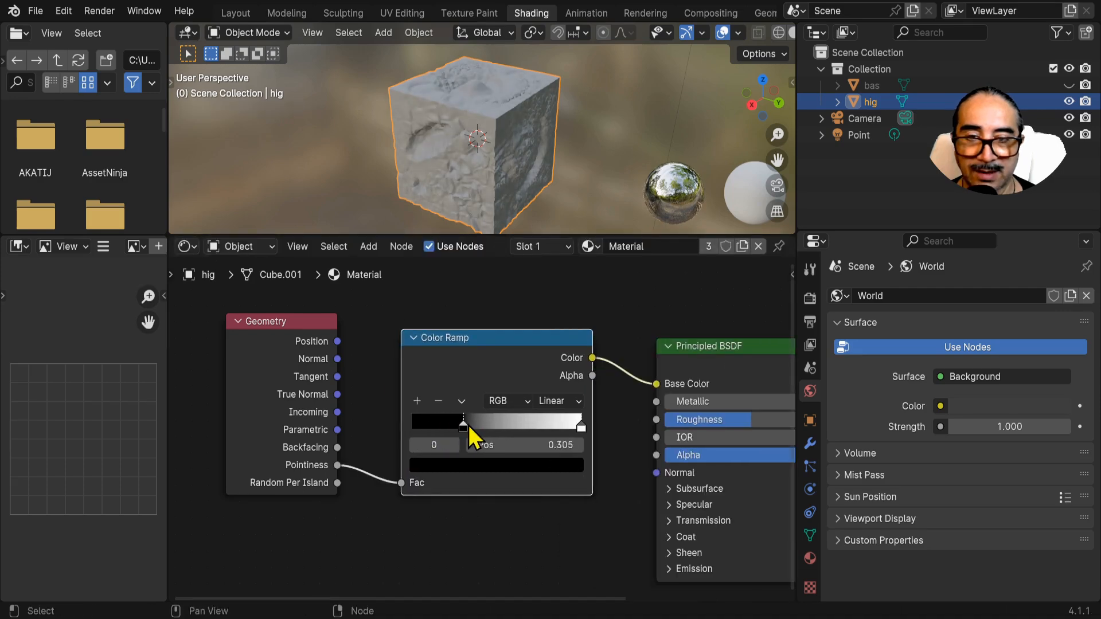
{"action": "scroll", "coordinate": [732, 41], "scroll_direction": "down", "scroll_amount": 3}
{"action": "left_click_drag", "start_coordinate": [235, 321], "coordinate": [250, 307]}
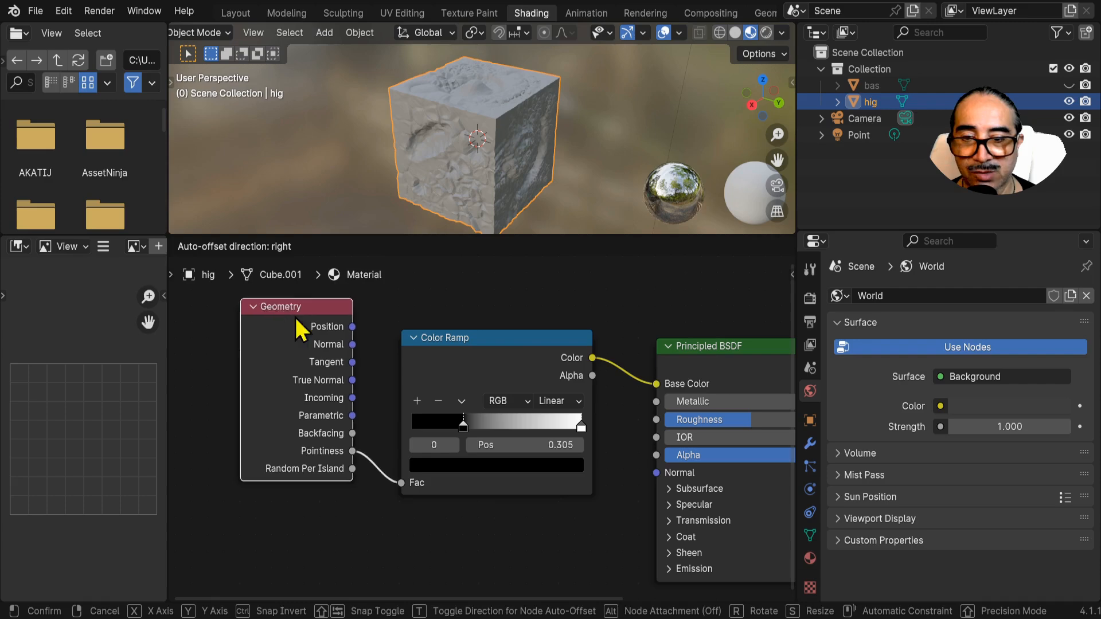
Set the viewport to Rendered shading and brighten the world background color to a value of about 0.395
{"action": "left_click", "coordinate": [765, 32]}
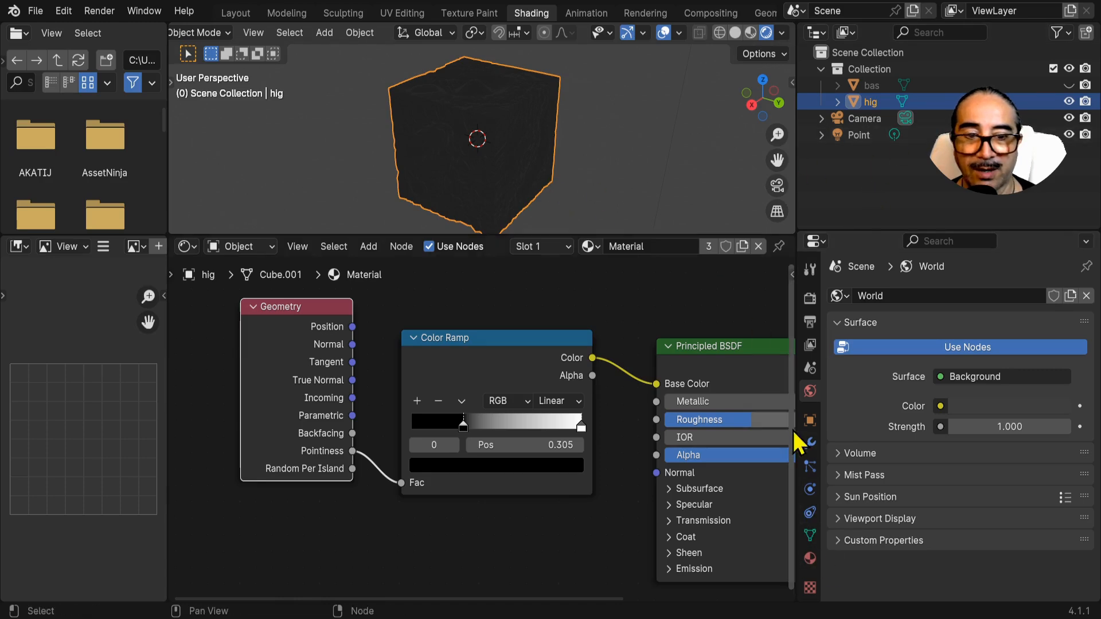
{"action": "left_click", "coordinate": [994, 408]}
{"action": "left_click_drag", "start_coordinate": [1057, 253], "coordinate": [1057, 193]}
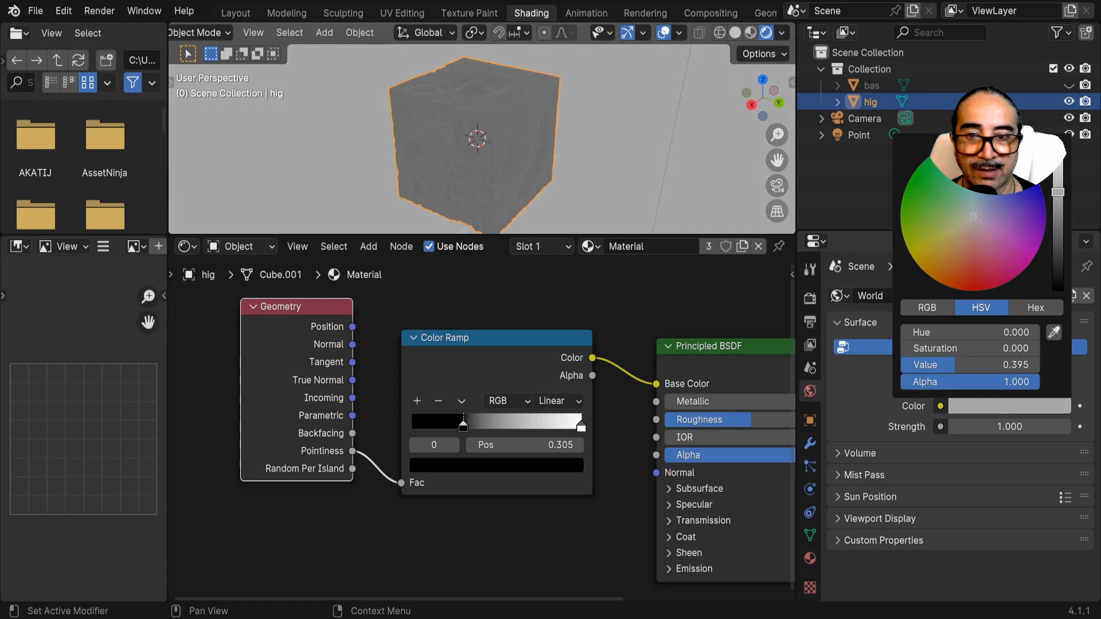
{"action": "scroll", "coordinate": [541, 164], "scroll_direction": "up", "scroll_amount": 2}
{"action": "middle_click_drag", "start_coordinate": [542, 164], "coordinate": [573, 140]}
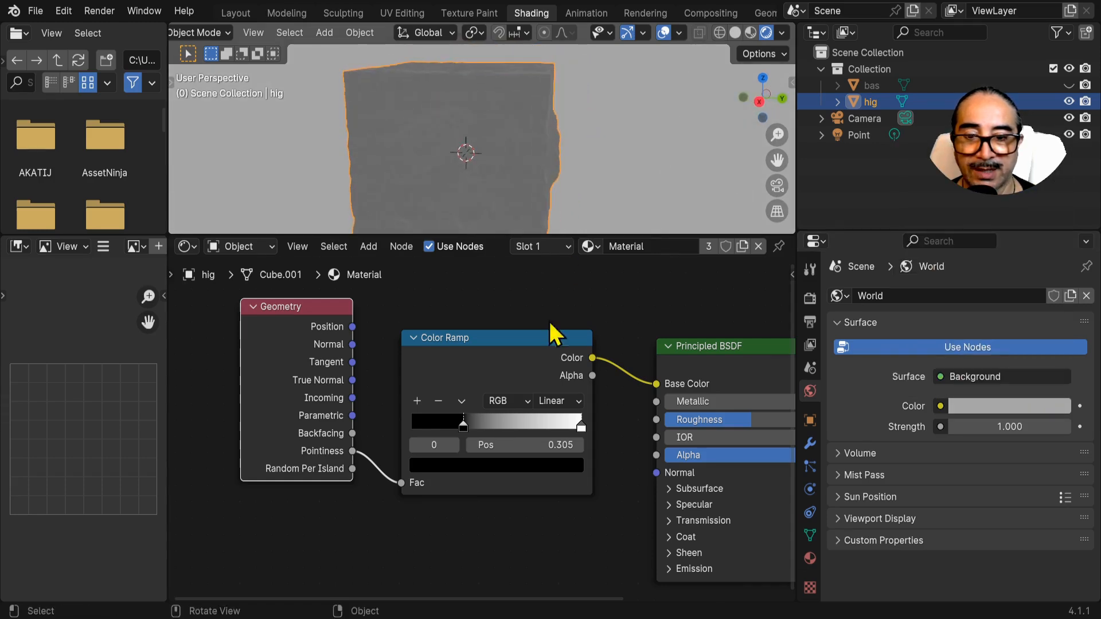
Narrow the Color Ramp by shifting the black stop toward the middle and the white stop to about 0.946
{"action": "left_click_drag", "start_coordinate": [466, 431], "coordinate": [482, 425]}
{"action": "middle_click_drag", "start_coordinate": [493, 226], "coordinate": [518, 139]}
{"action": "middle_click_drag", "start_coordinate": [575, 143], "coordinate": [367, 109]}
{"action": "left_click_drag", "start_coordinate": [577, 426], "coordinate": [549, 427]}
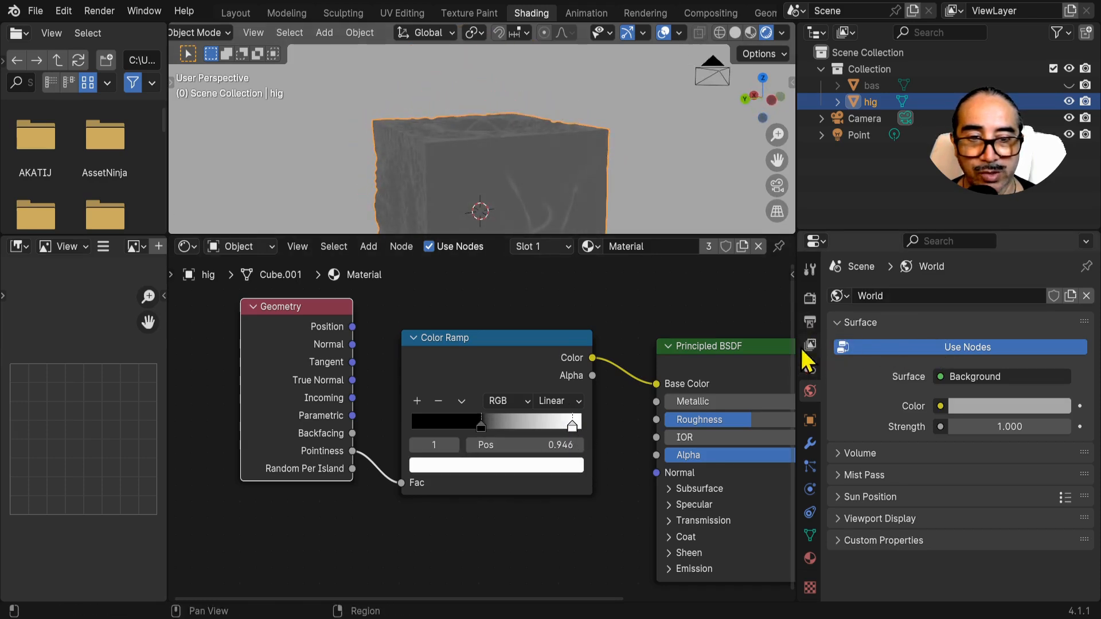
Set the render engine to Cycles and view the hig cube's sculpted surface up close
{"action": "left_click", "coordinate": [809, 298]}
{"action": "left_click", "coordinate": [973, 295]}
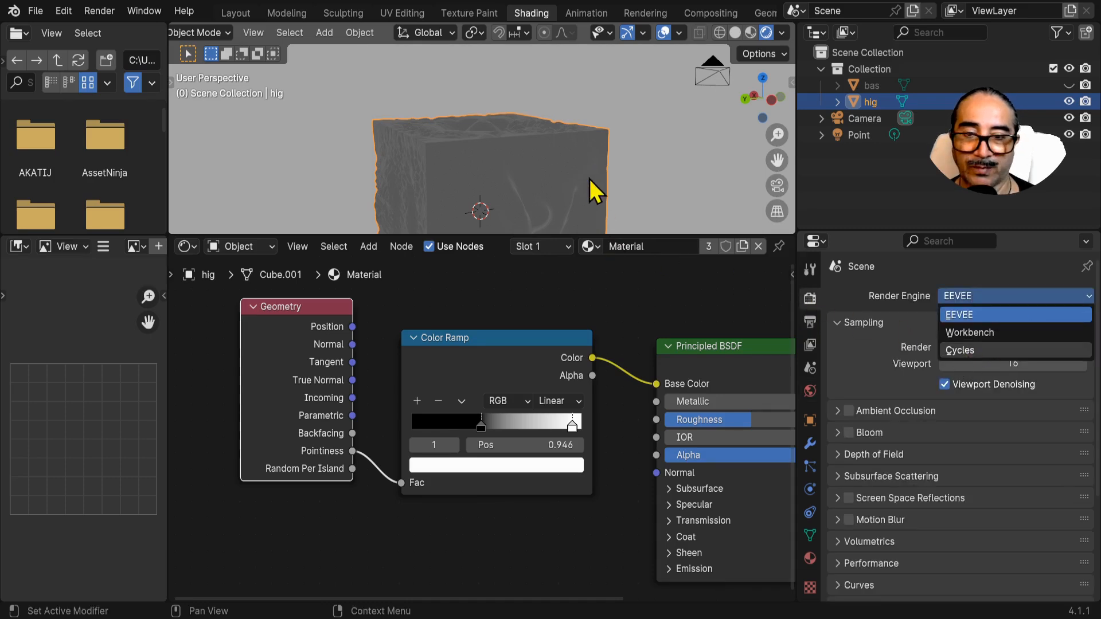
{"action": "key", "text": "c"}
{"action": "middle_click_drag", "start_coordinate": [537, 118], "coordinate": [541, 196]}
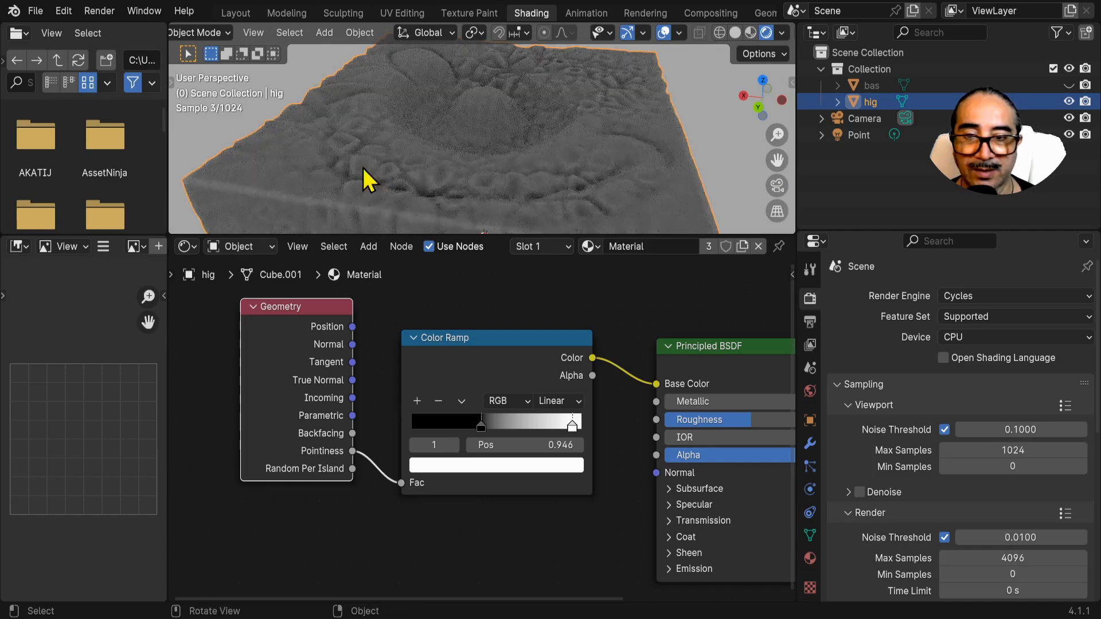
Increase the curvature contrast by moving the Color Ramp's black stop inward and its white stop to about 0.705
{"action": "left_click", "coordinate": [481, 425]}
{"action": "left_click_drag", "start_coordinate": [480, 422], "coordinate": [482, 422]}
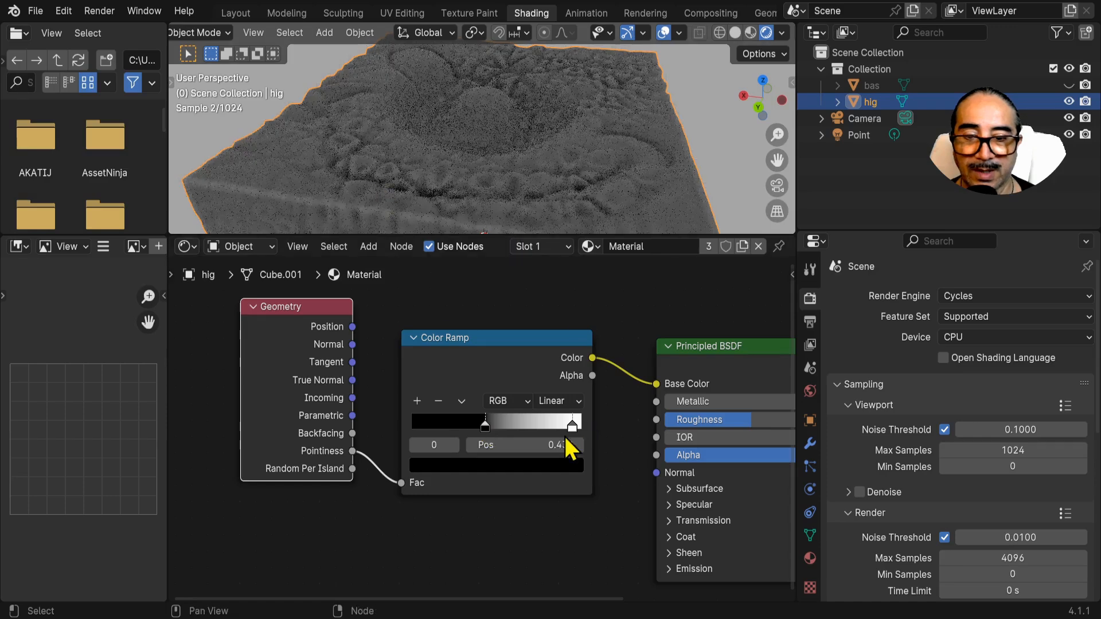
{"action": "left_click_drag", "start_coordinate": [572, 426], "coordinate": [536, 427]}
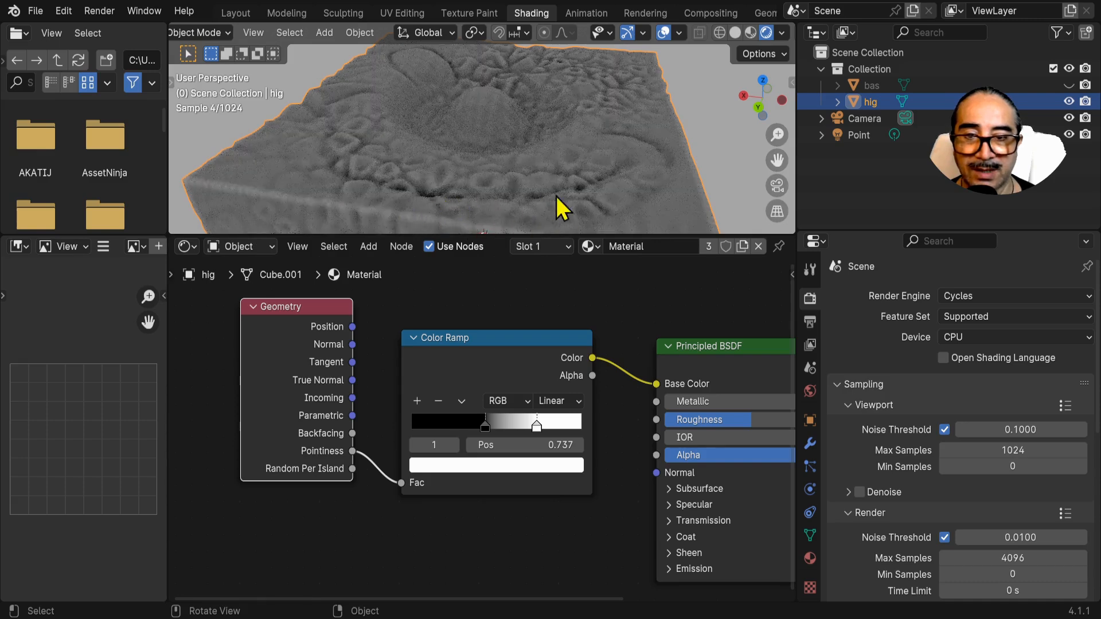
{"action": "left_click_drag", "start_coordinate": [489, 424], "coordinate": [531, 428]}
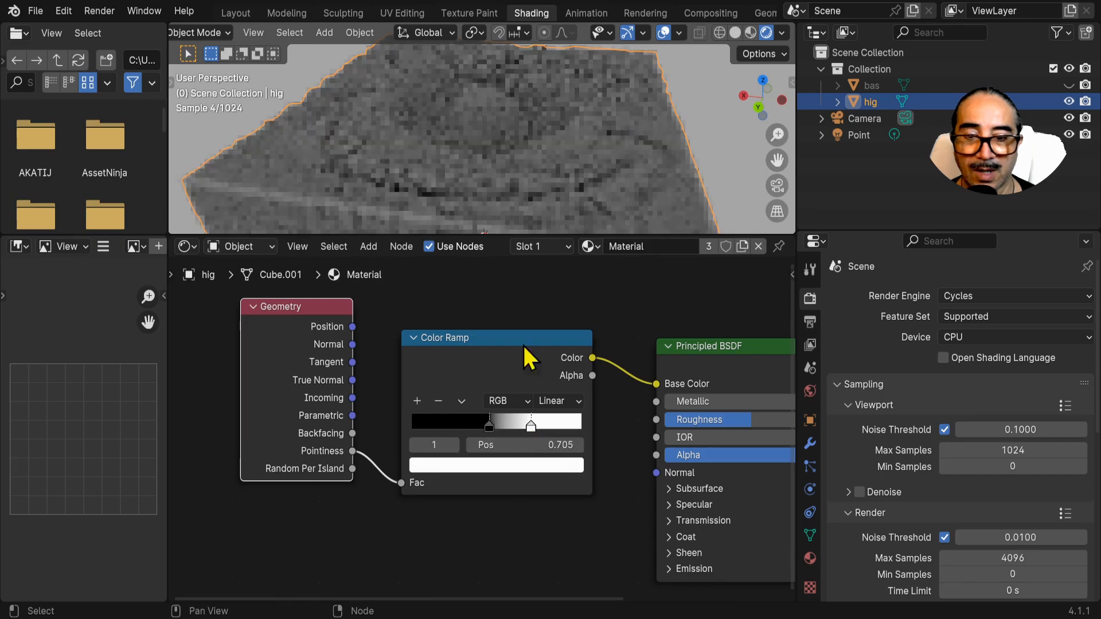
Examine the curvature shading on the hig cube's different sides in a temporarily enlarged viewport
{"action": "middle_click_drag", "start_coordinate": [583, 124], "coordinate": [525, 113]}
{"action": "scroll", "coordinate": [585, 143], "scroll_direction": "down", "scroll_amount": 5}
{"action": "middle_click_drag", "start_coordinate": [626, 165], "coordinate": [496, 184]}
{"action": "mouse_move", "coordinate": [574, 175]}
{"action": "middle_mouse_down", "text": "shift"}
{"action": "mouse_move", "coordinate": [527, 166]}
{"action": "mouse_move", "coordinate": [503, 108]}
{"action": "mouse_move", "coordinate": [617, 201]}
{"action": "mouse_move", "coordinate": [580, 187]}
{"action": "middle_mouse_up", "text": "shift"}
{"action": "left_click_drag", "start_coordinate": [565, 237], "coordinate": [573, 405]}
{"action": "middle_click_drag", "start_coordinate": [605, 325], "coordinate": [516, 278]}
{"action": "scroll", "coordinate": [504, 281], "scroll_direction": "up", "scroll_amount": 4}
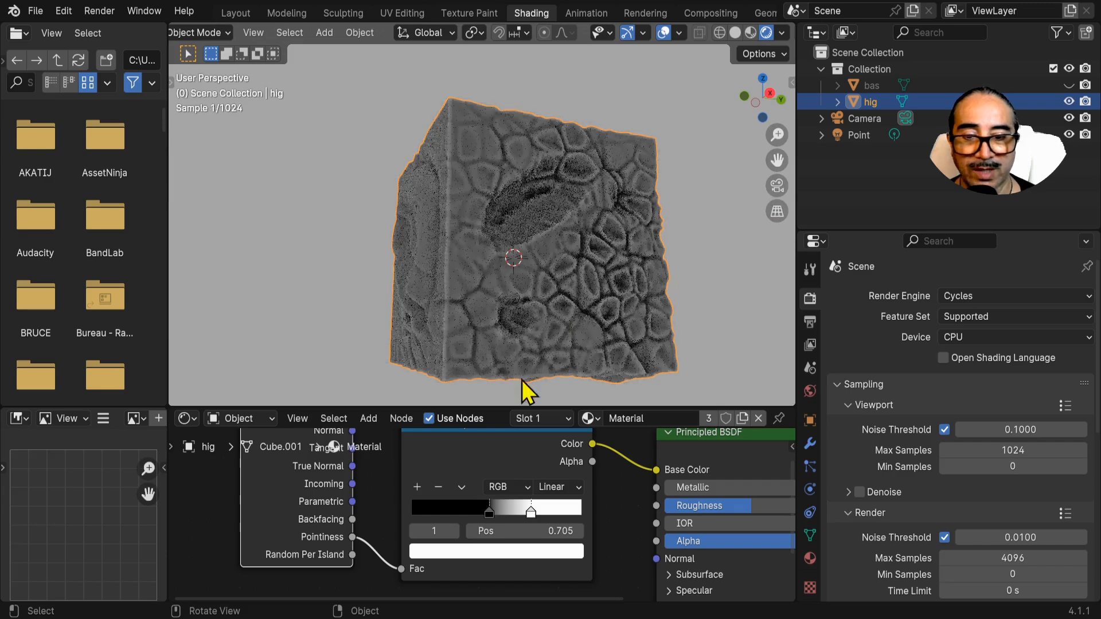
{"action": "left_click_drag", "start_coordinate": [550, 407], "coordinate": [543, 299]}
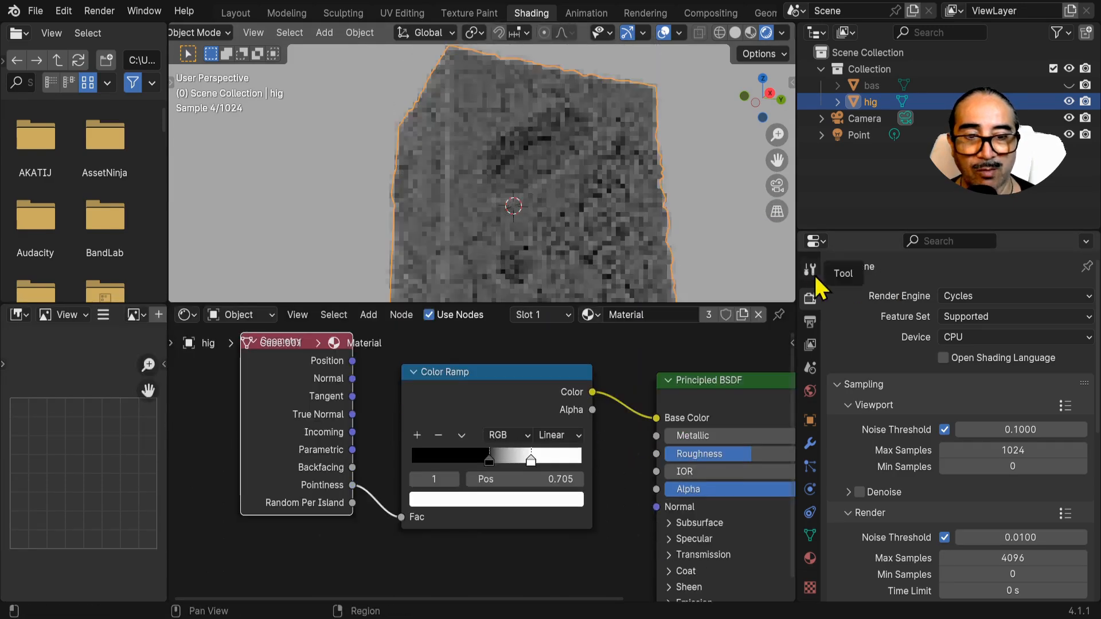
Switch the render engine to EEVEE to compare the curvature shading, and set it back to Cycles
{"action": "left_click", "coordinate": [810, 270]}
{"action": "left_click", "coordinate": [809, 299]}
{"action": "left_click", "coordinate": [973, 296]}
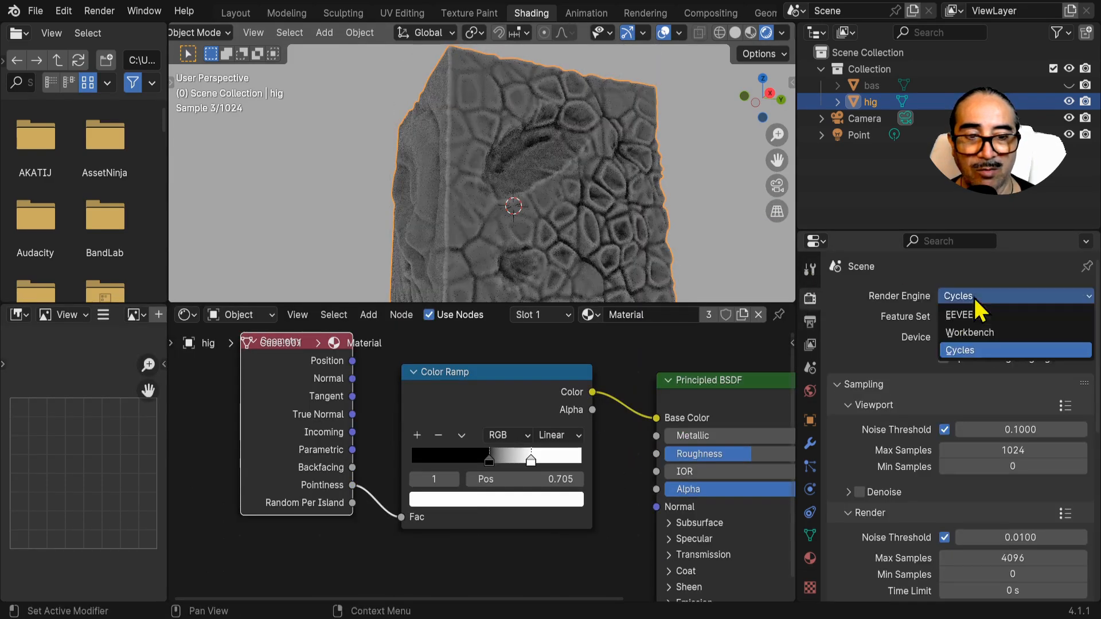
{"action": "left_click", "coordinate": [979, 315]}
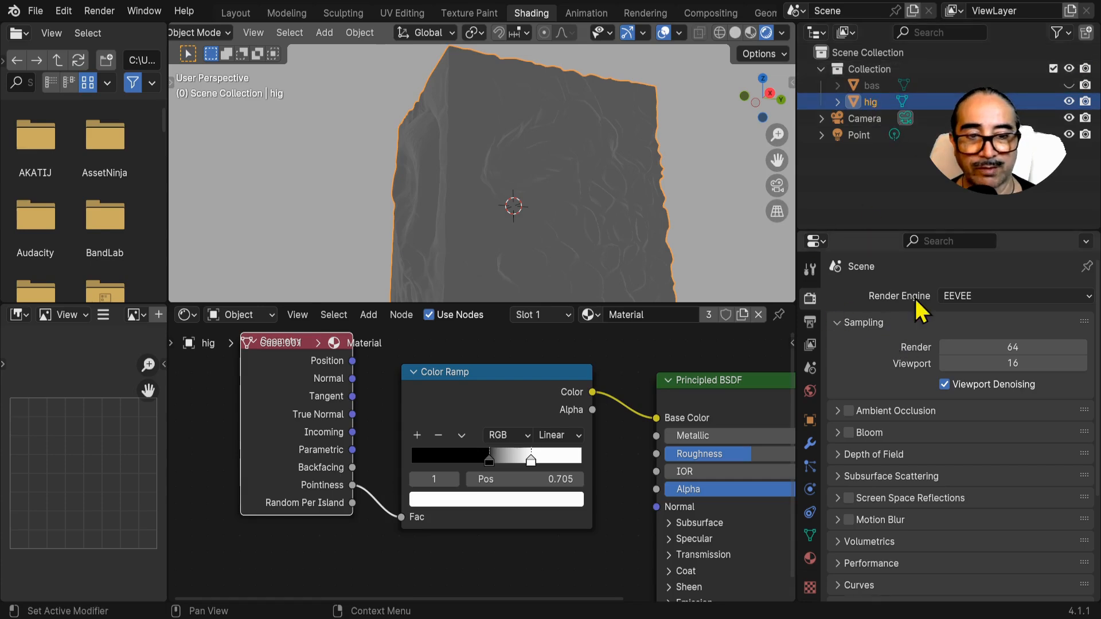
{"action": "left_click", "coordinate": [938, 297]}
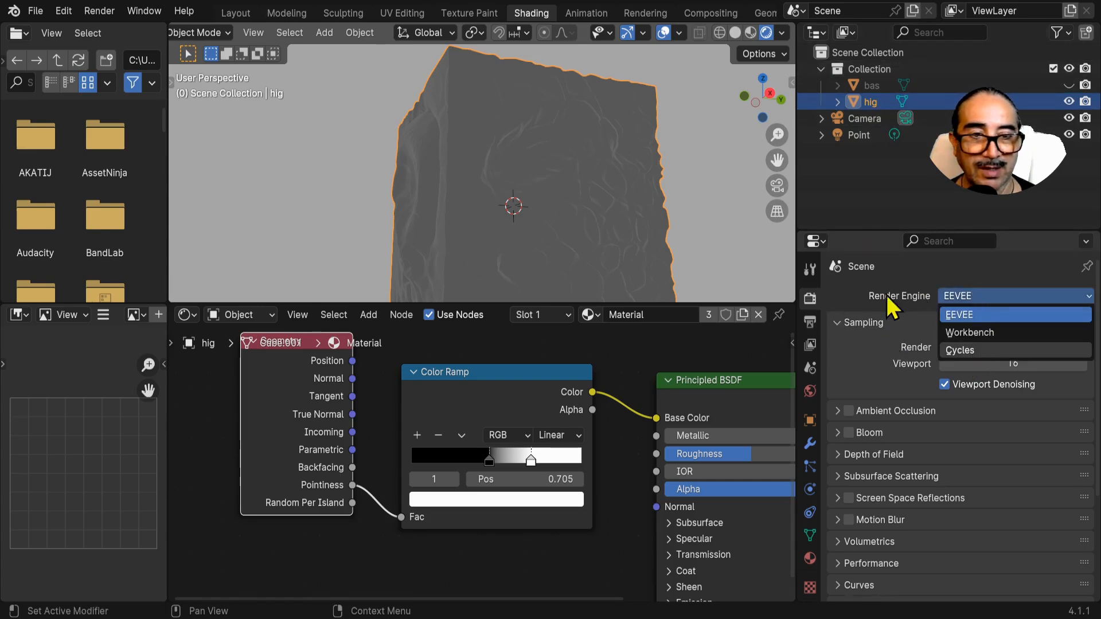
{"action": "left_click", "coordinate": [957, 351]}
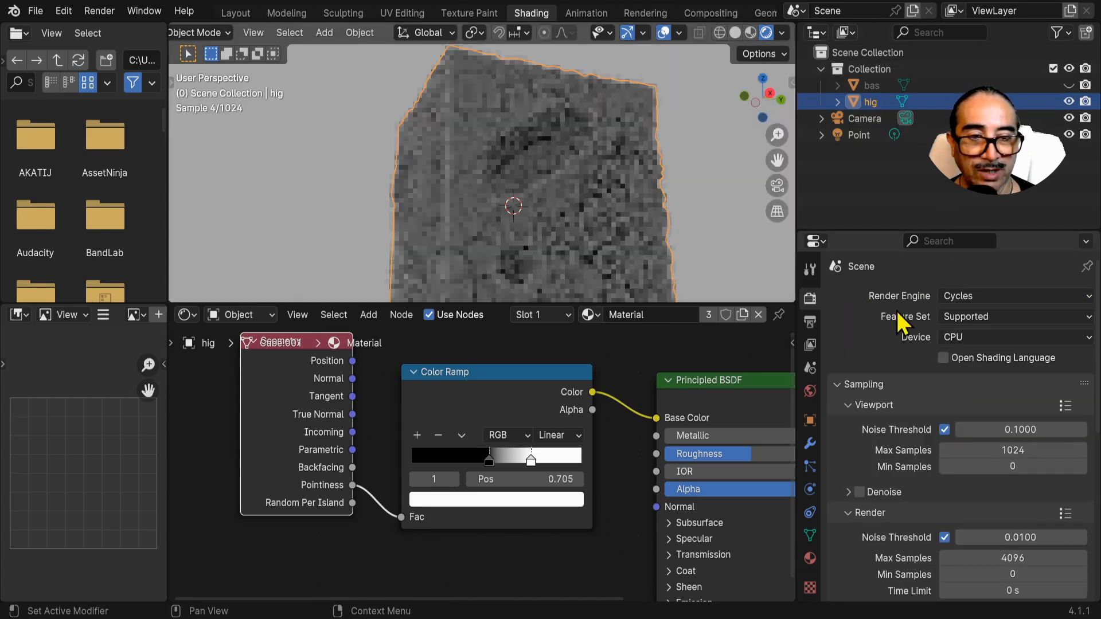
Unhide and select the bas cube, and display the viewport in Material Preview shading
{"action": "scroll", "coordinate": [605, 396], "scroll_direction": "down", "scroll_amount": 4}
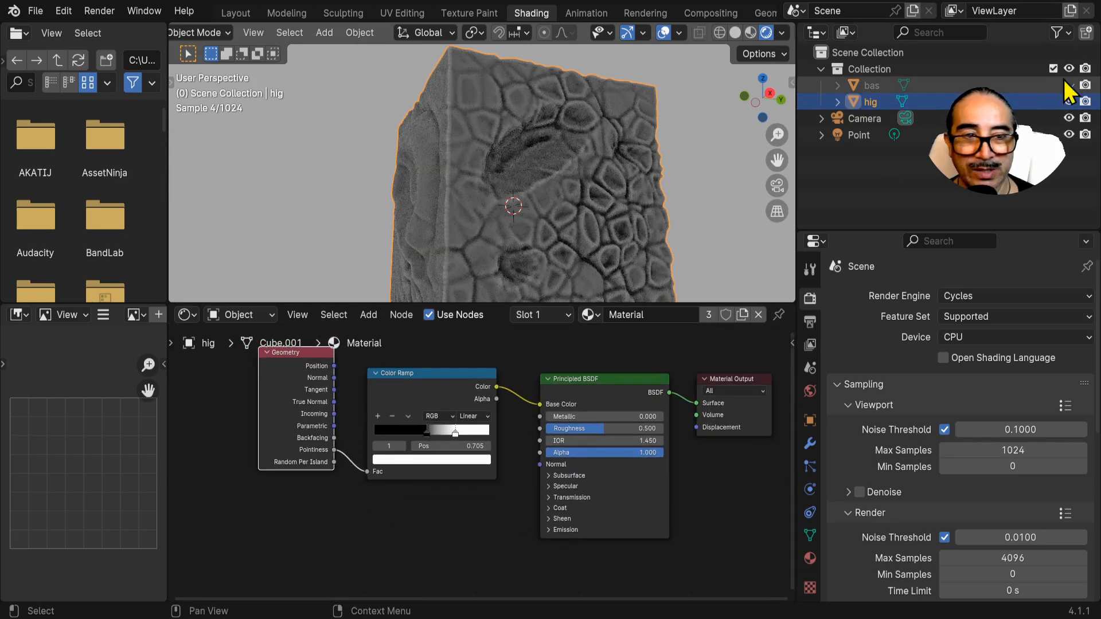
{"action": "left_click", "coordinate": [938, 86]}
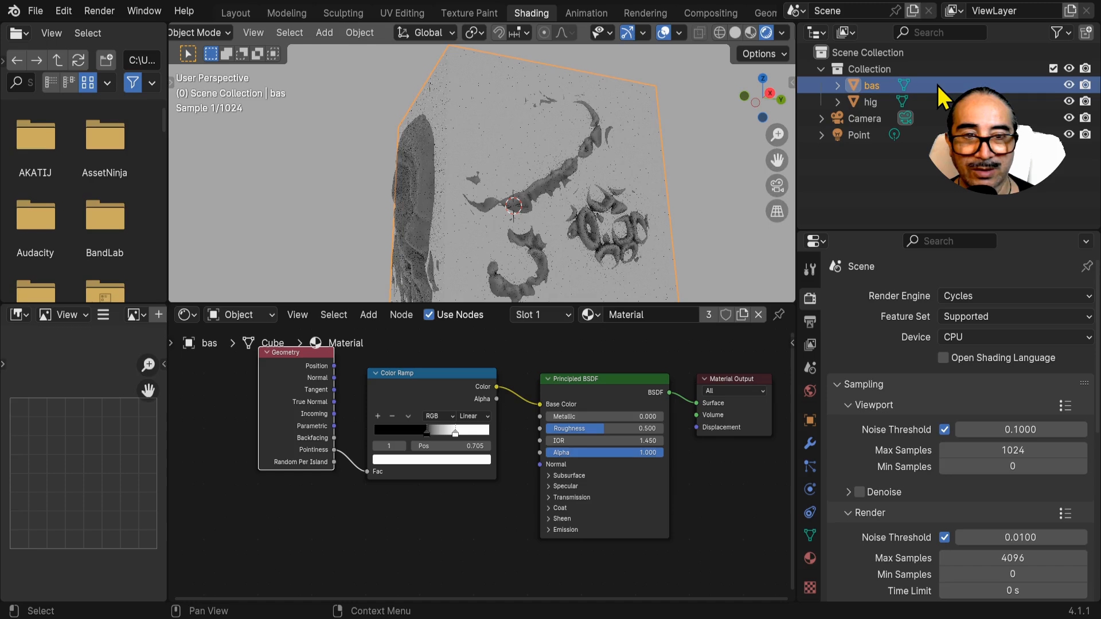
{"action": "left_click", "coordinate": [750, 32]}
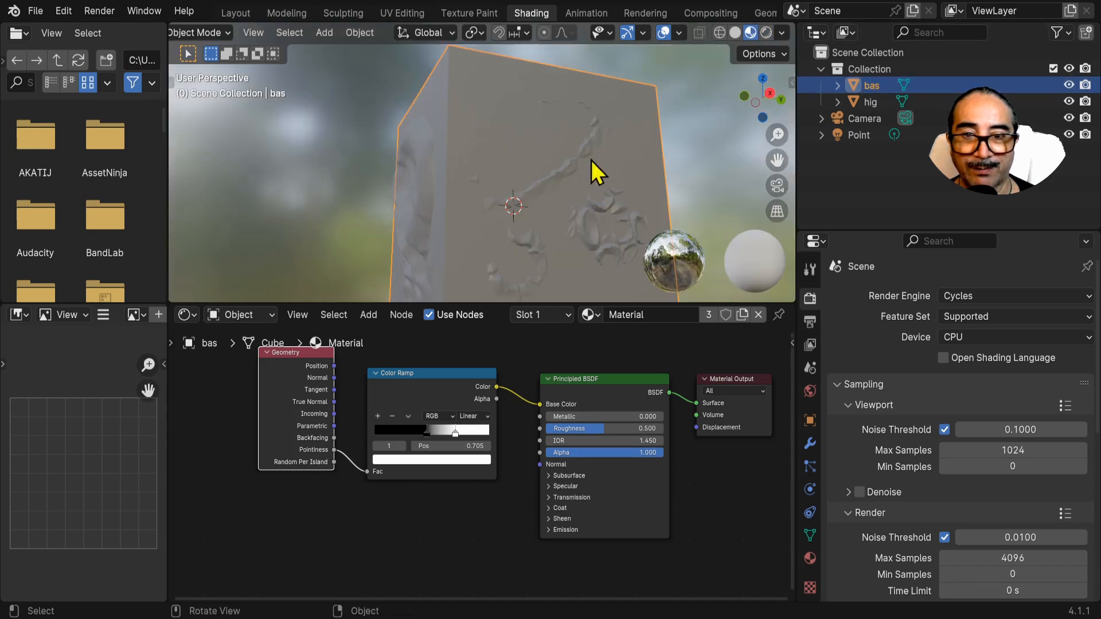
{"action": "middle_click_drag", "start_coordinate": [430, 471], "coordinate": [443, 490]}
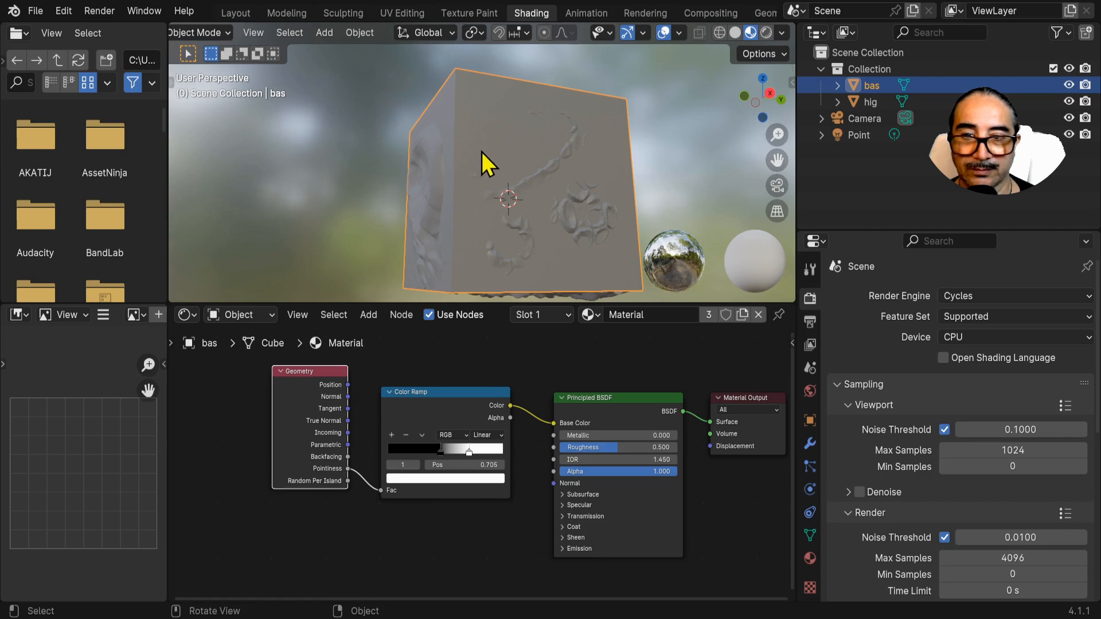
Compare the materials of hig and bas, and replace bas's shared material with a new one of its own
{"action": "left_click", "coordinate": [870, 102]}
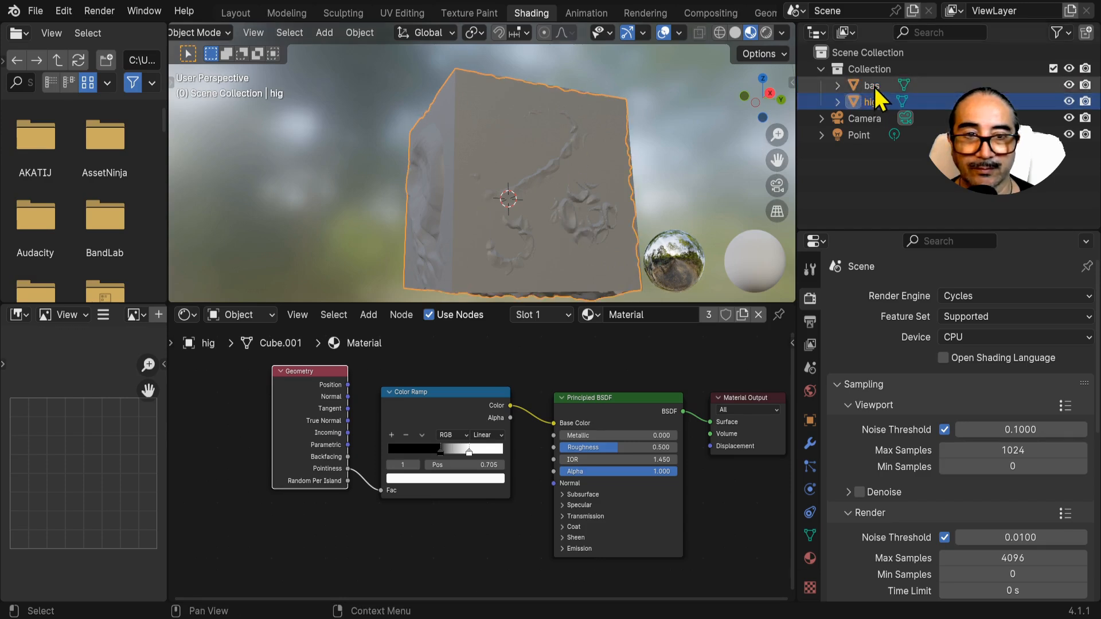
{"action": "left_click", "coordinate": [874, 86]}
{"action": "mouse_move", "coordinate": [575, 172]}
{"action": "middle_mouse_down"}
{"action": "mouse_move", "coordinate": [584, 177]}
{"action": "mouse_move", "coordinate": [438, 184]}
{"action": "mouse_move", "coordinate": [556, 179]}
{"action": "middle_mouse_up"}
{"action": "scroll", "coordinate": [556, 179], "scroll_direction": "down", "scroll_amount": 2}
{"action": "left_click", "coordinate": [485, 421]}
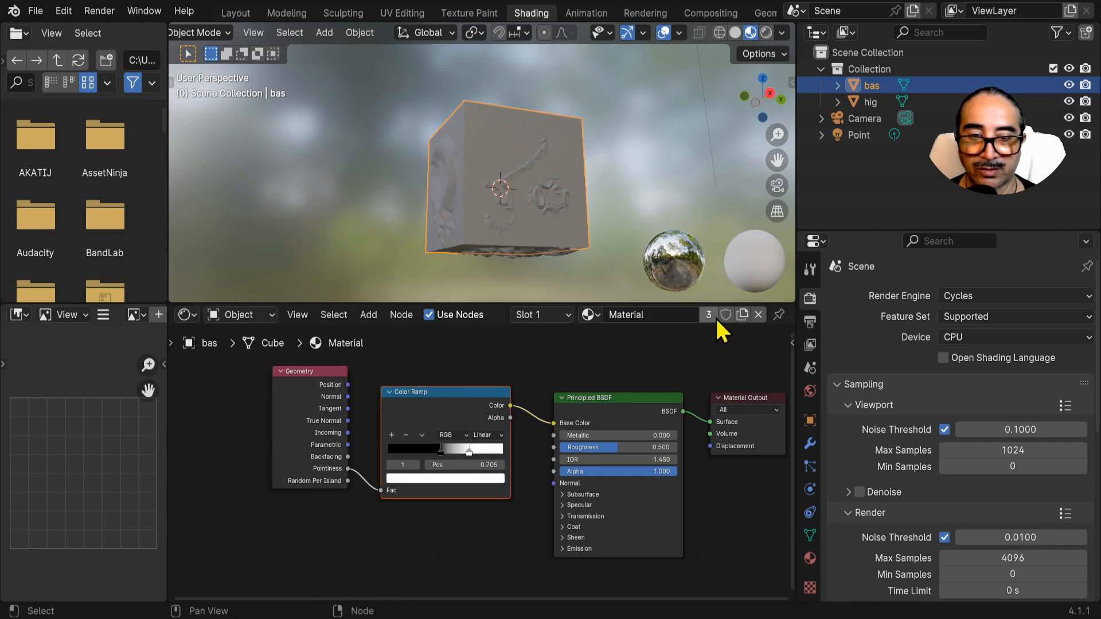
{"action": "left_click", "coordinate": [757, 314]}
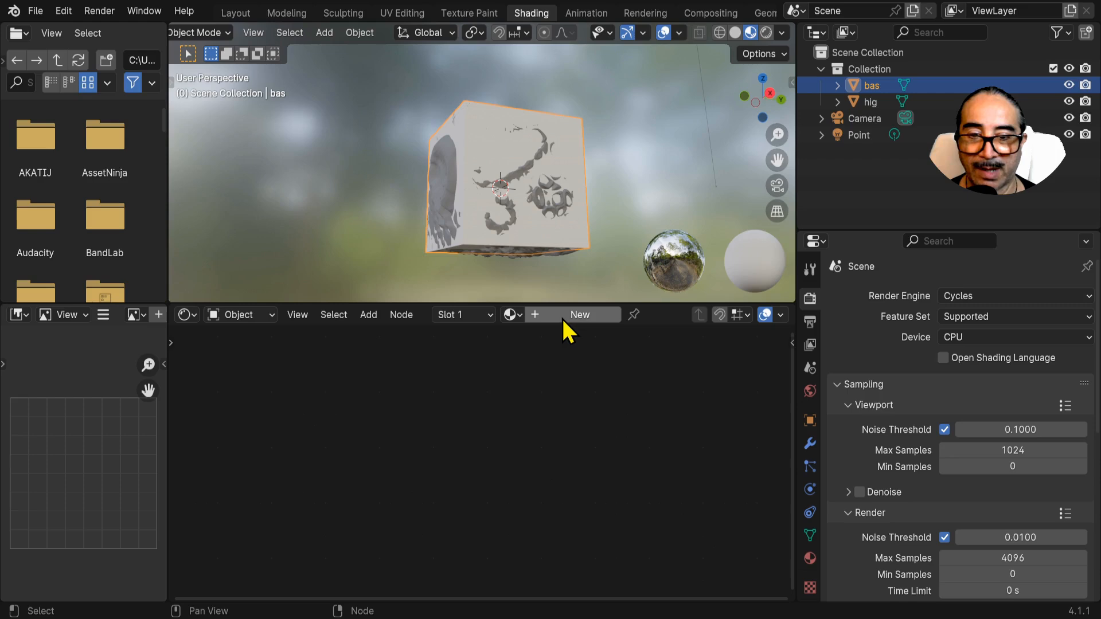
{"action": "left_click", "coordinate": [559, 315]}
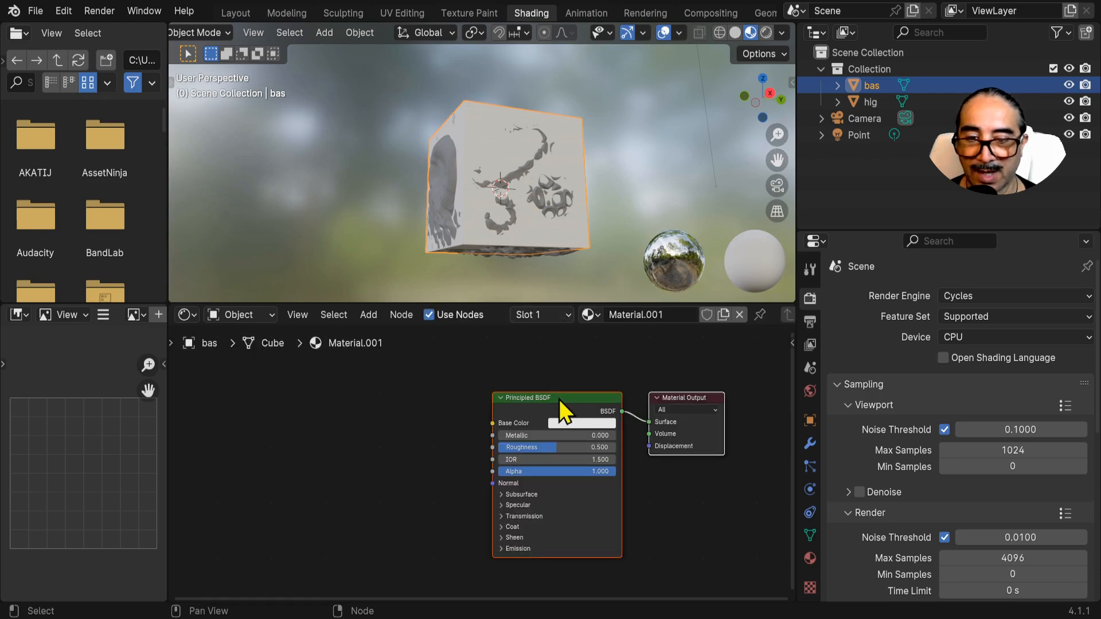
{"action": "scroll", "coordinate": [367, 428], "scroll_direction": "up", "scroll_amount": 1}
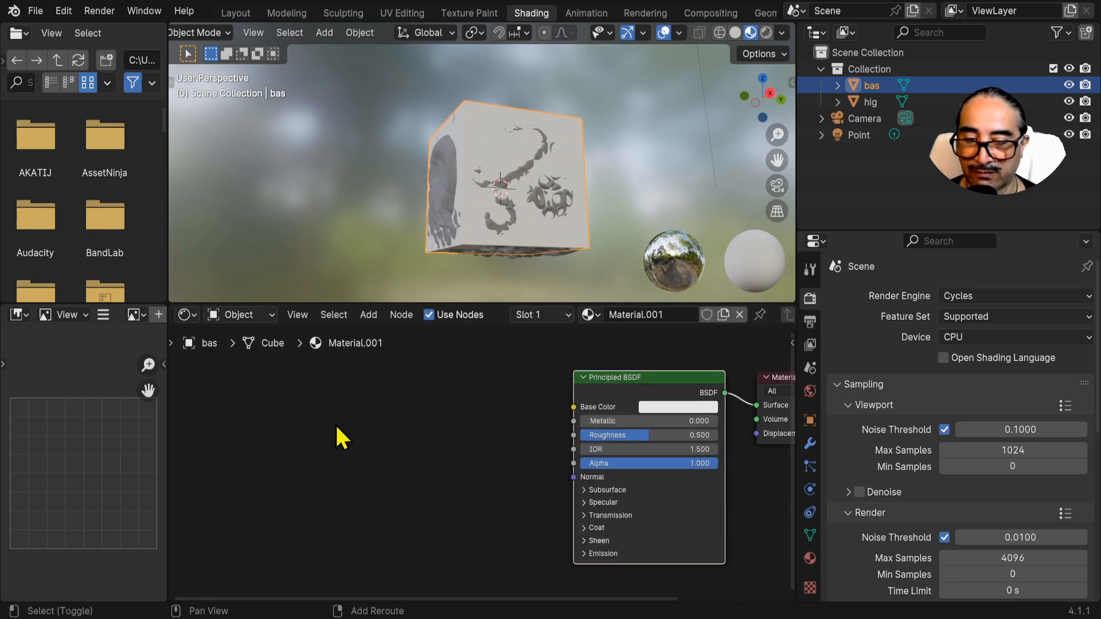
Add an Image Texture node to bas's material in the empty space before the Principled BSDF
{"action": "key", "text": "shift+a"}
{"action": "mouse_move", "coordinate": [279, 456]}
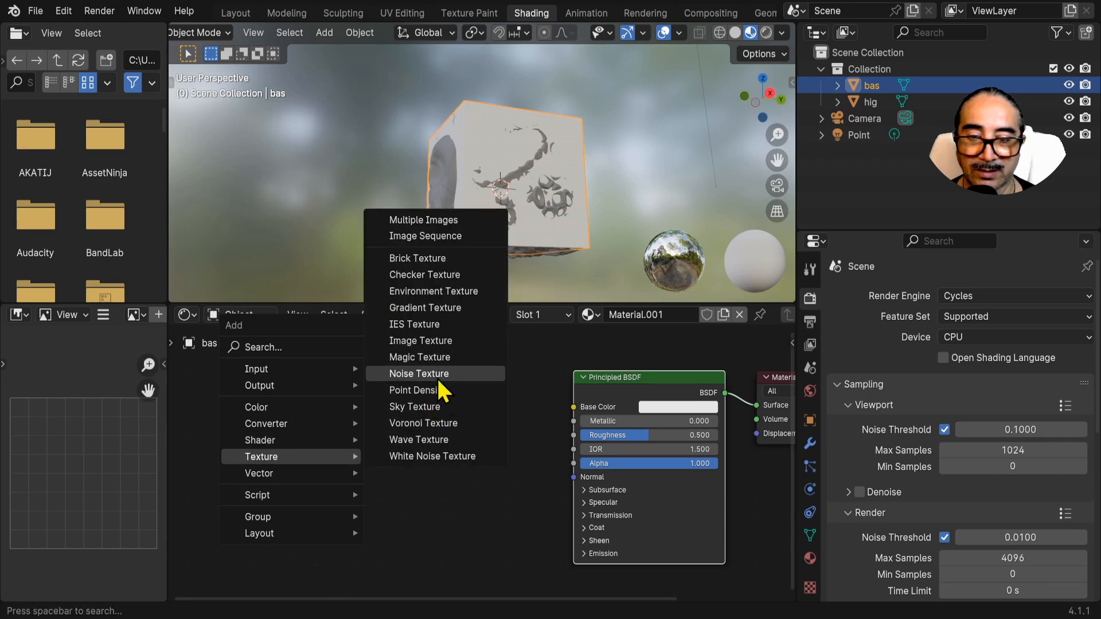
{"action": "left_click", "coordinate": [427, 344]}
{"action": "left_click", "coordinate": [317, 401]}
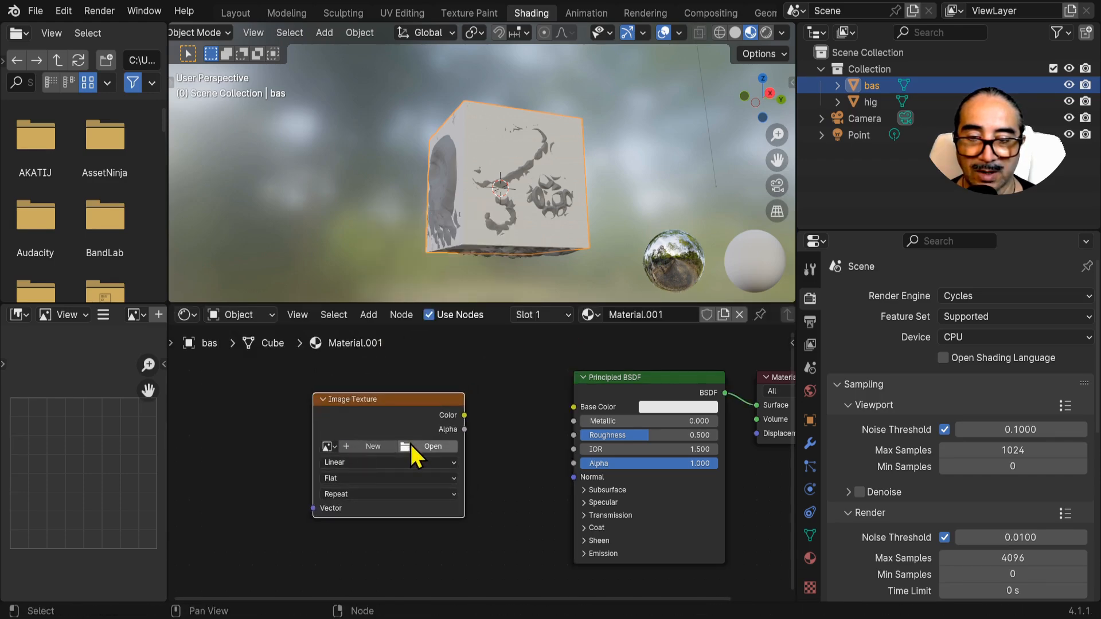
{"action": "scroll", "coordinate": [367, 470], "scroll_direction": "up", "scroll_amount": 3}
Create a blank 1024 × 1024 px grey image named pointiness in the texture node, with 32-bit float and no alpha
{"action": "left_click", "coordinate": [291, 444]}
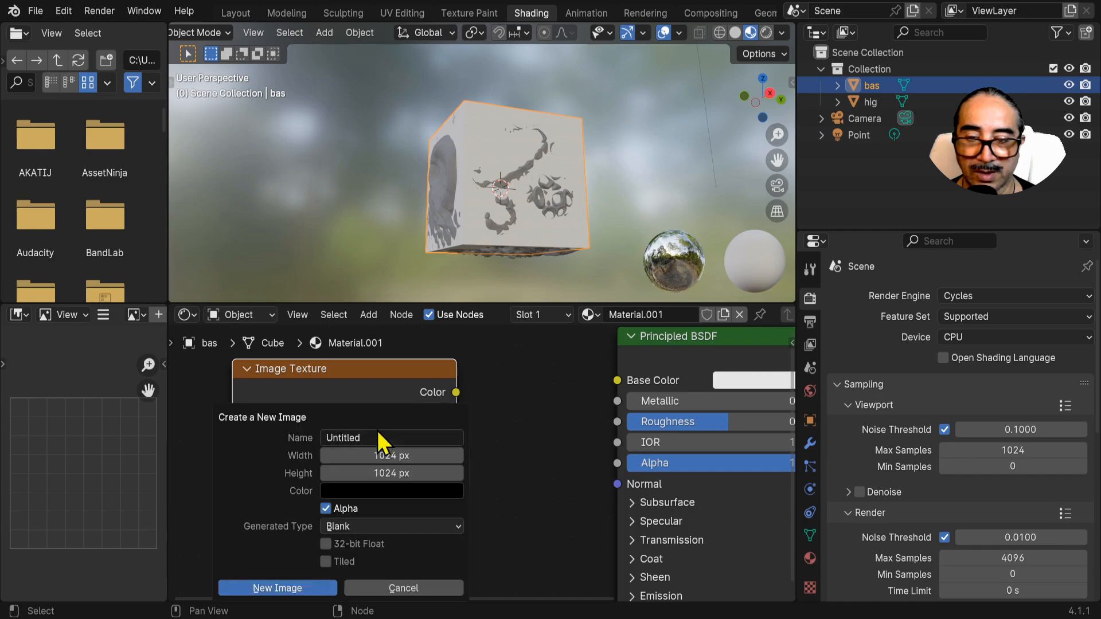
{"action": "left_click", "coordinate": [325, 508]}
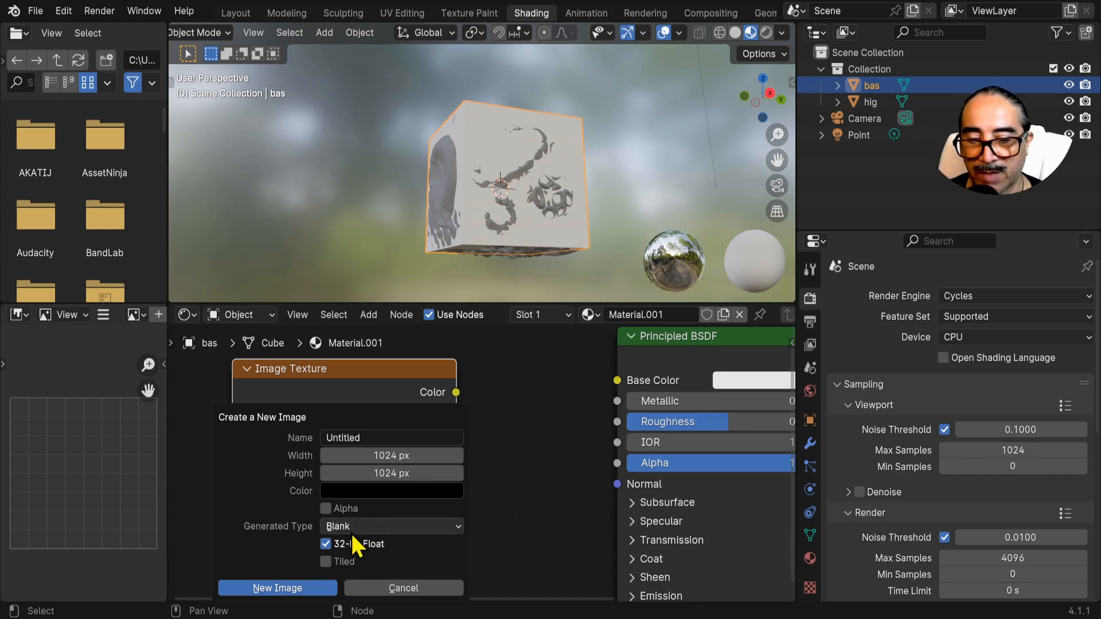
{"action": "left_click", "coordinate": [371, 493]}
{"action": "left_click", "coordinate": [486, 300]}
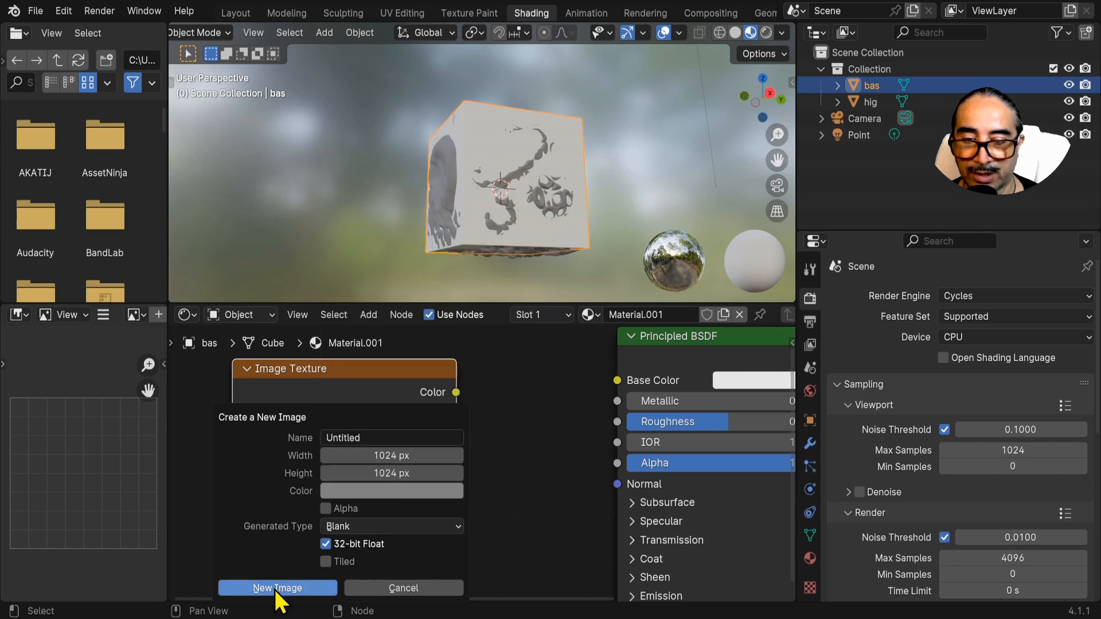
{"action": "left_click", "coordinate": [351, 440]}
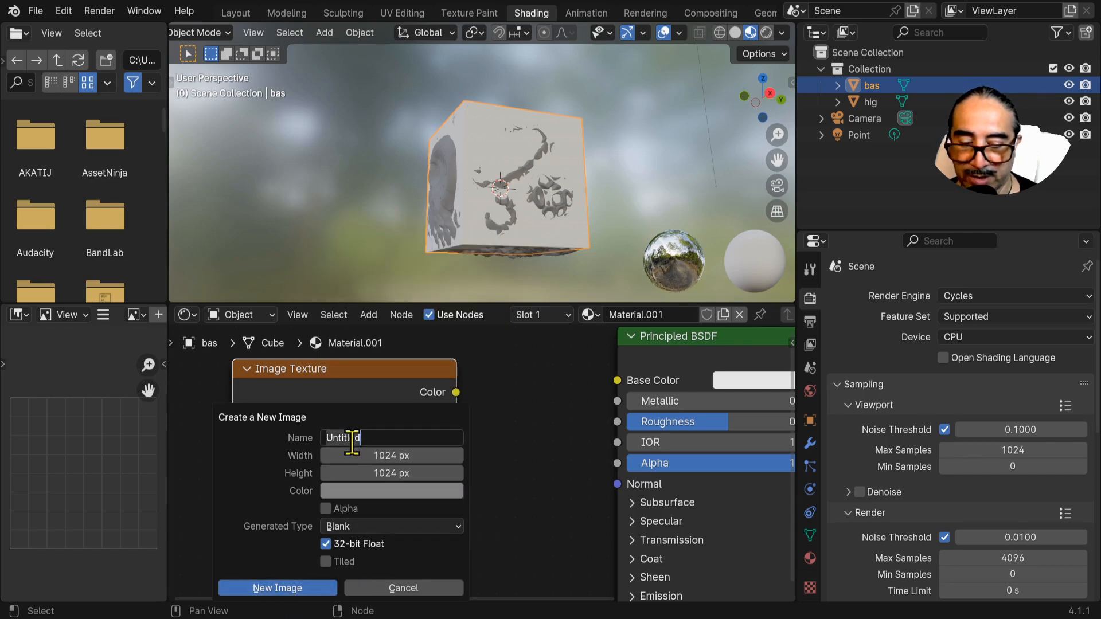
{"action": "type", "text": "pointiness"}
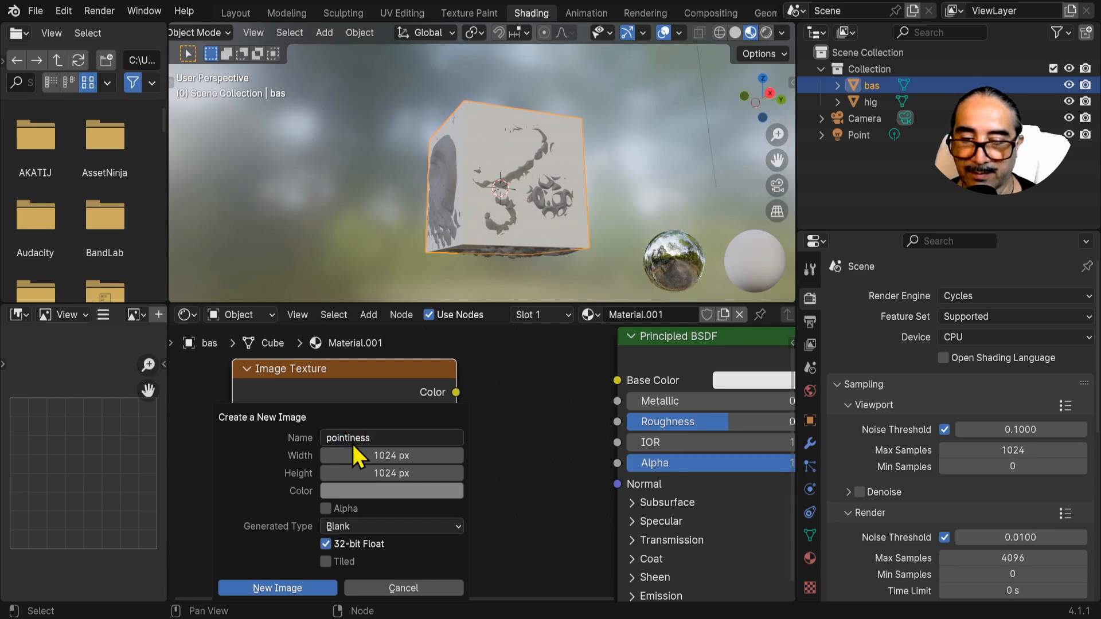
{"action": "left_click", "coordinate": [275, 588]}
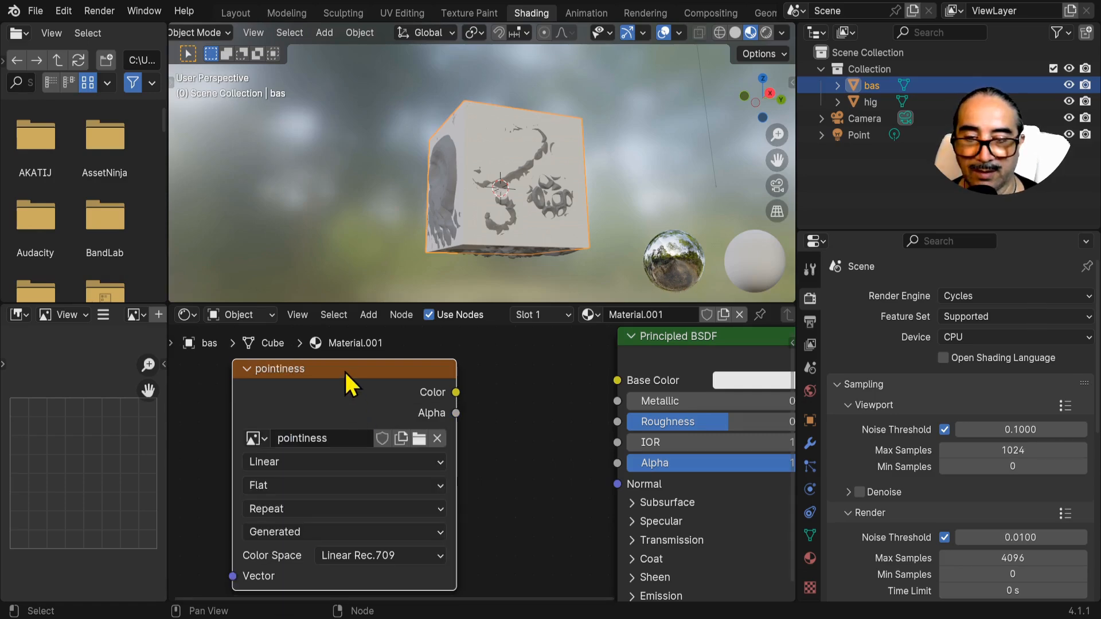
Arrange the pointiness image node and the Principled BSDF side by side with a gap between them
{"action": "left_click_drag", "start_coordinate": [351, 380], "coordinate": [295, 386]}
{"action": "left_click", "coordinate": [327, 385]}
{"action": "scroll", "coordinate": [413, 432], "scroll_direction": "down", "scroll_amount": 2}
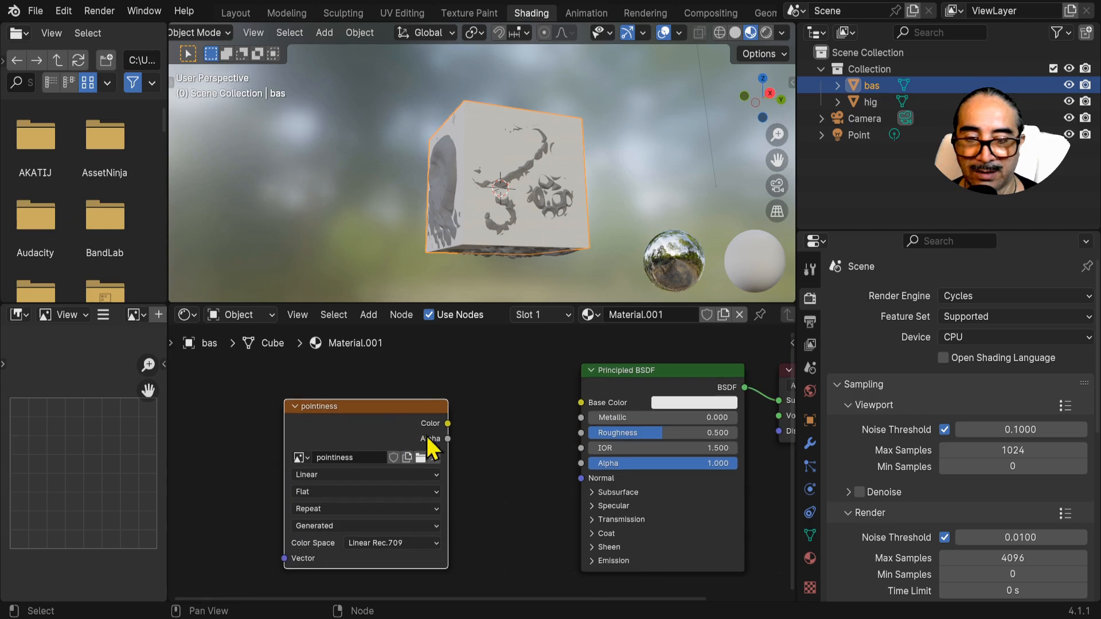
{"action": "left_click_drag", "start_coordinate": [631, 383], "coordinate": [594, 391]}
{"action": "left_click_drag", "start_coordinate": [408, 415], "coordinate": [417, 408]}
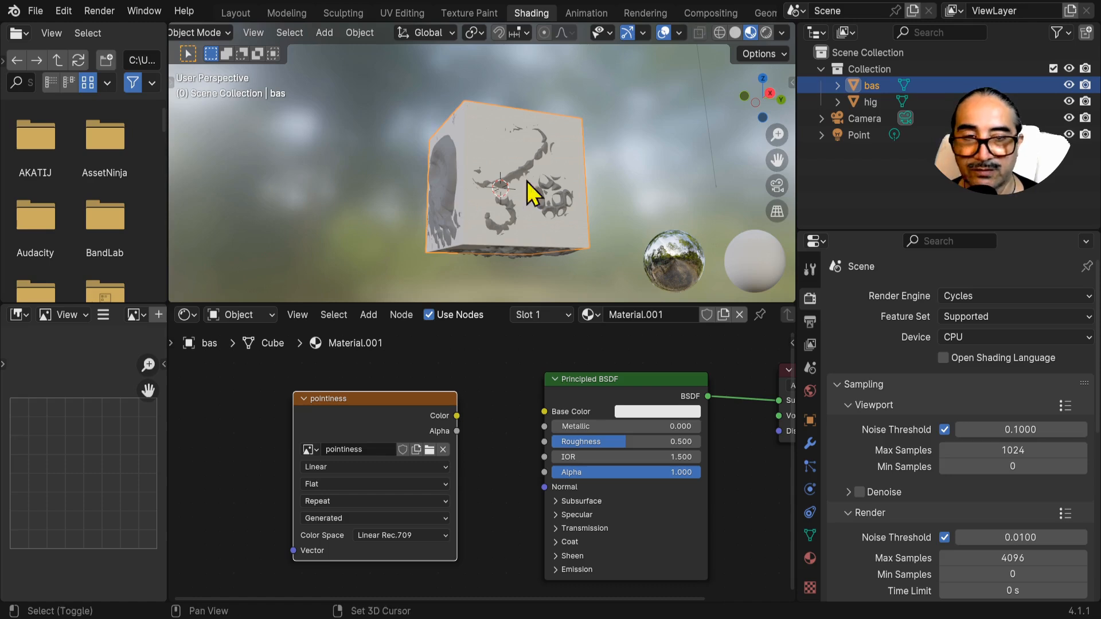
Add hig to the selection while keeping bas active, and expand the Bake settings in the render properties
{"action": "left_click", "coordinate": [864, 105], "text": "shift"}
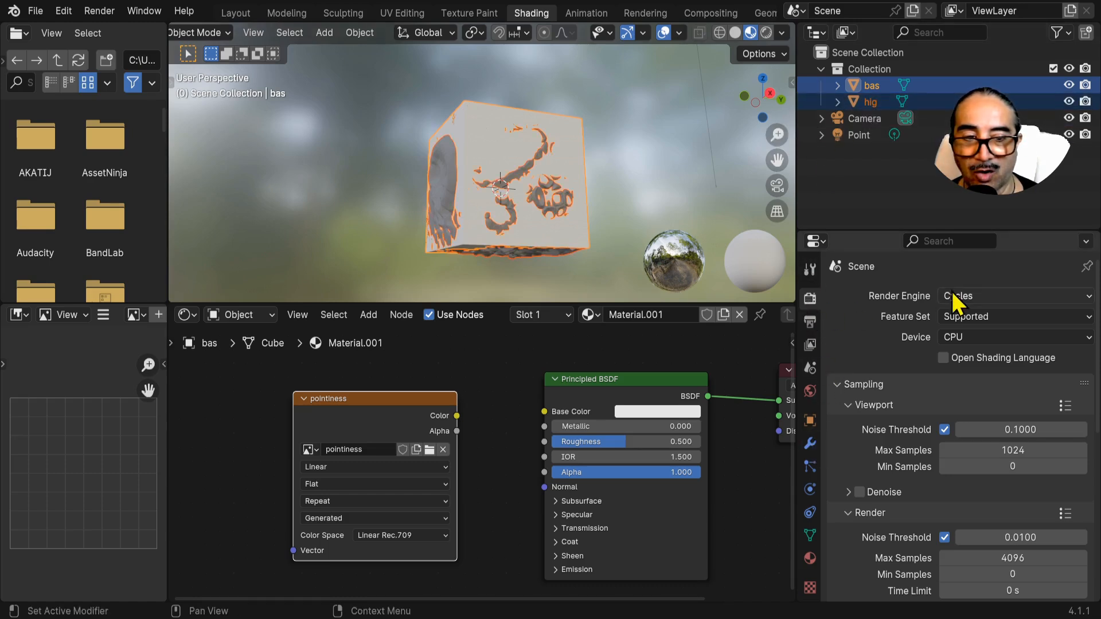
{"action": "left_click_drag", "start_coordinate": [852, 236], "coordinate": [852, 119]}
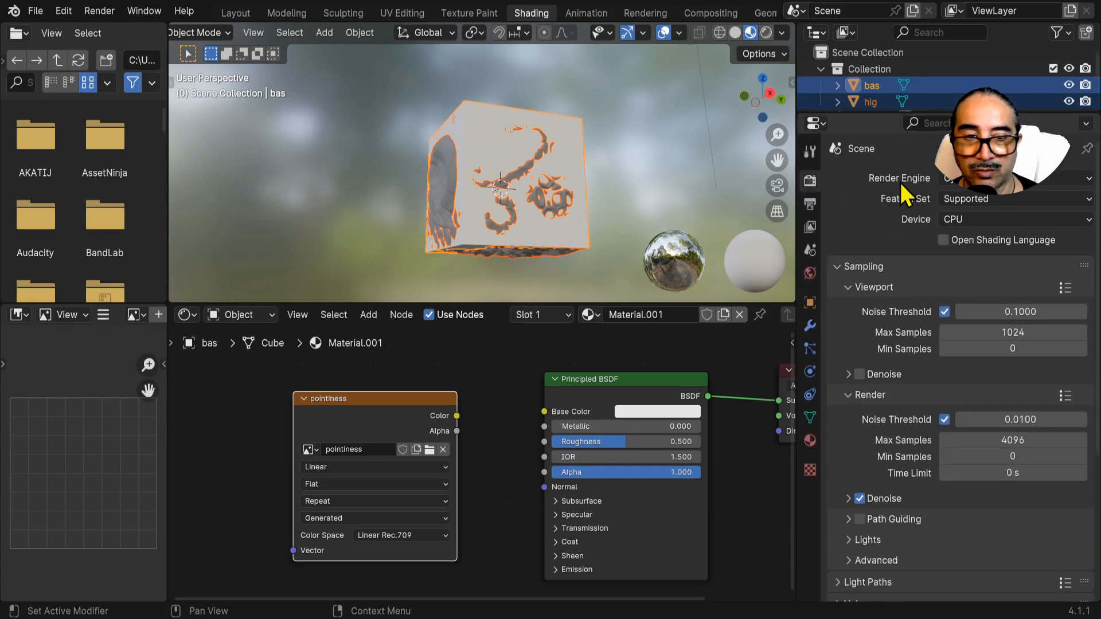
{"action": "scroll", "coordinate": [897, 252], "scroll_direction": "down", "scroll_amount": 5}
{"action": "left_click", "coordinate": [871, 524]}
{"action": "scroll", "coordinate": [922, 356], "scroll_direction": "down", "scroll_amount": 6}
{"action": "scroll", "coordinate": [906, 217], "scroll_direction": "down", "scroll_amount": 2}
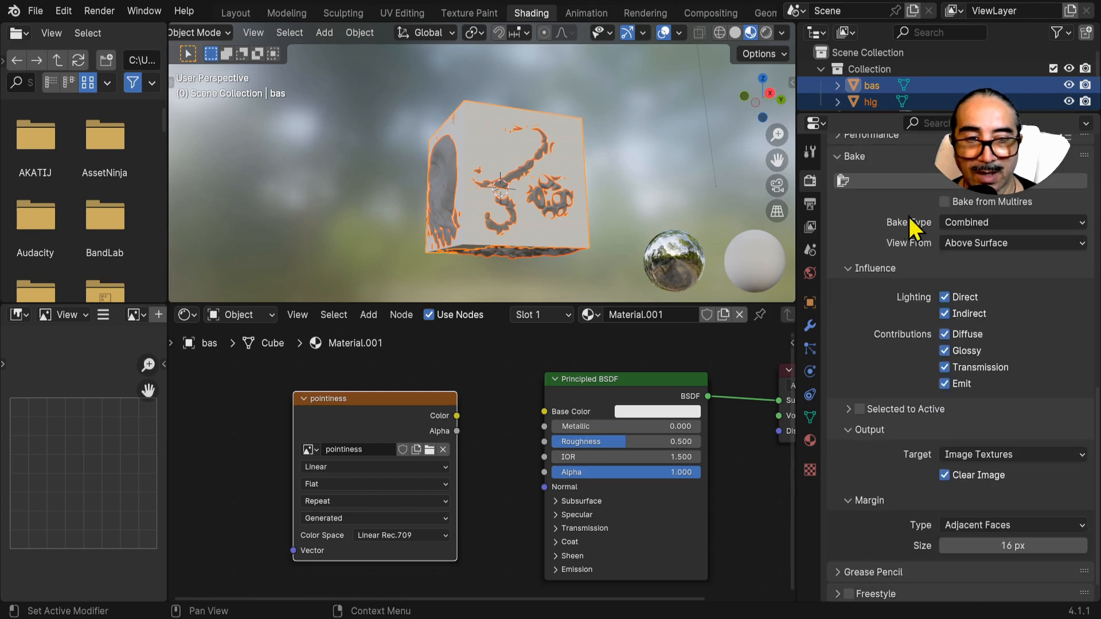
Set the bake type to Diffuse with only the Color contribution, and enable Selected to Active
{"action": "left_click", "coordinate": [983, 224]}
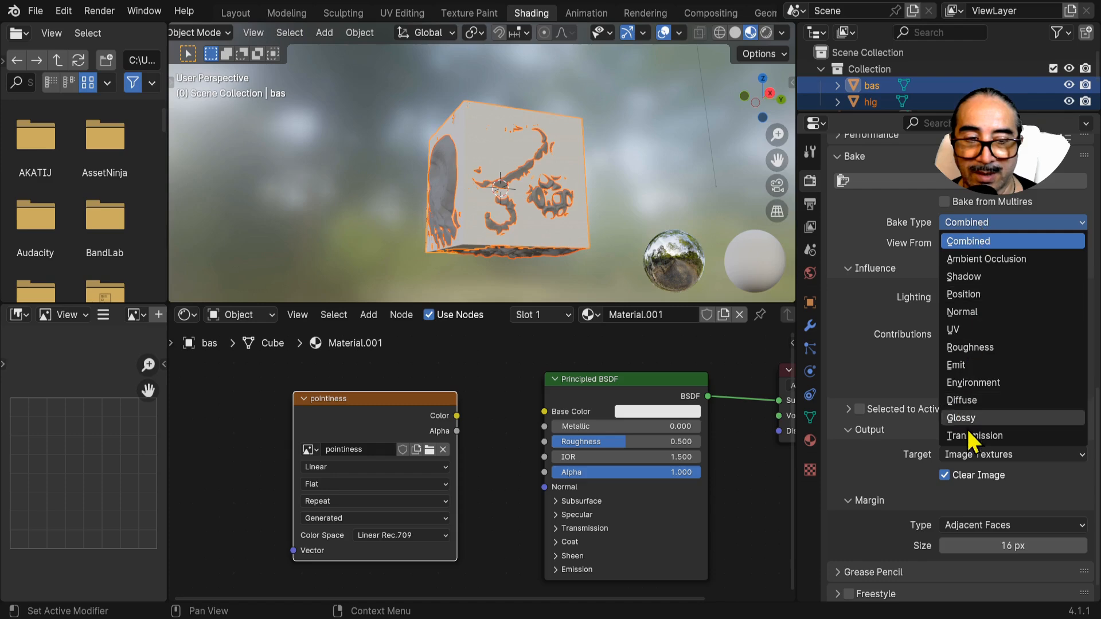
{"action": "left_click", "coordinate": [978, 399]}
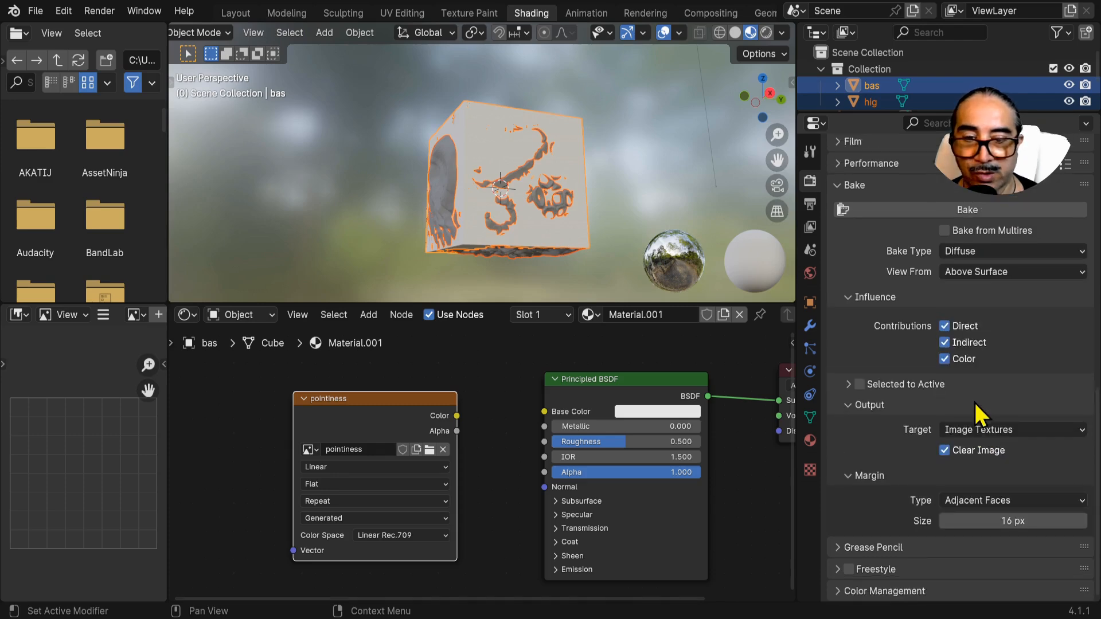
{"action": "left_click", "coordinate": [945, 343]}
{"action": "left_click", "coordinate": [944, 326]}
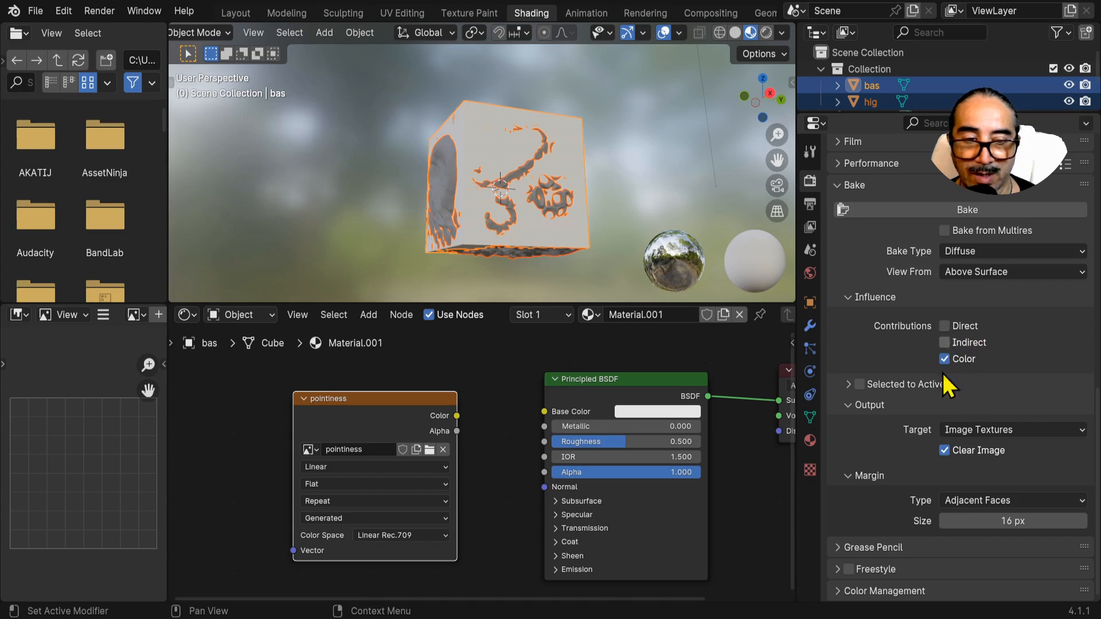
{"action": "left_click", "coordinate": [860, 385]}
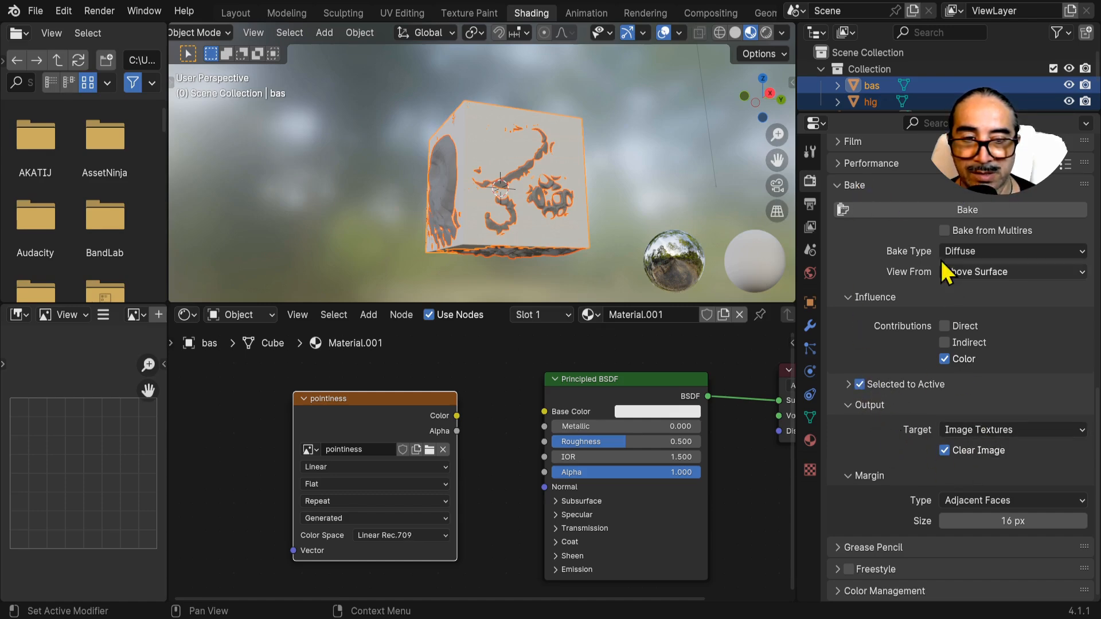
Bake hig onto bas's pointiness image, and set the viewport shading to Material Preview
{"action": "left_click", "coordinate": [930, 212]}
{"action": "left_click_drag", "start_coordinate": [410, 398], "coordinate": [427, 379]}
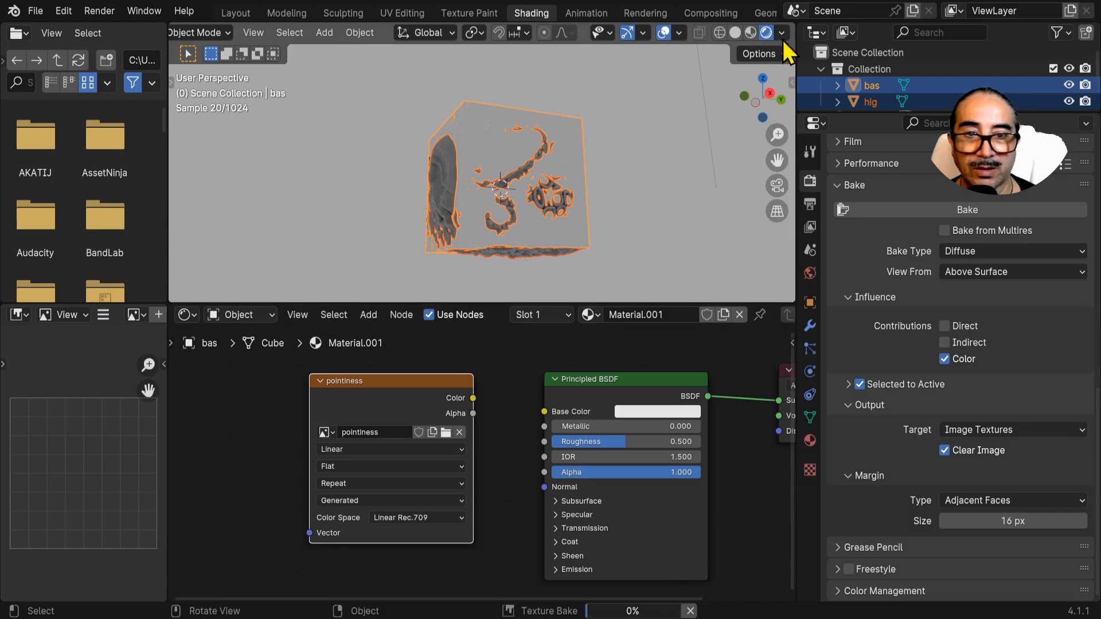
{"action": "left_click", "coordinate": [751, 31]}
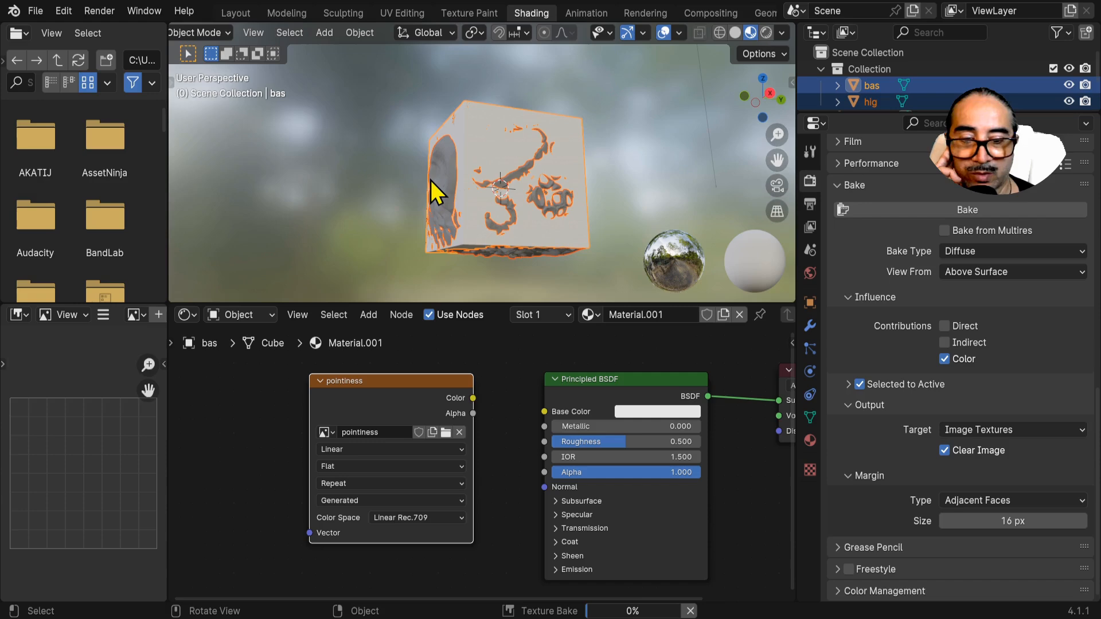
{"action": "left_click_drag", "start_coordinate": [610, 381], "coordinate": [592, 365]}
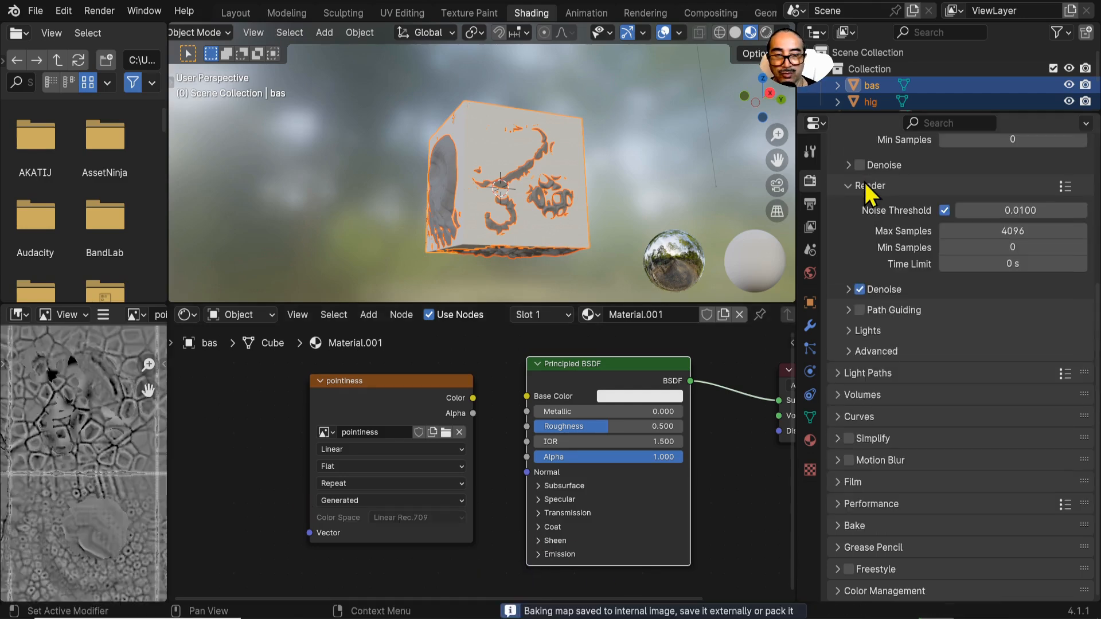
Examine the baked pointiness image closely in a temporarily enlarged Image Editor
{"action": "scroll", "coordinate": [102, 430], "scroll_direction": "down", "scroll_amount": 3}
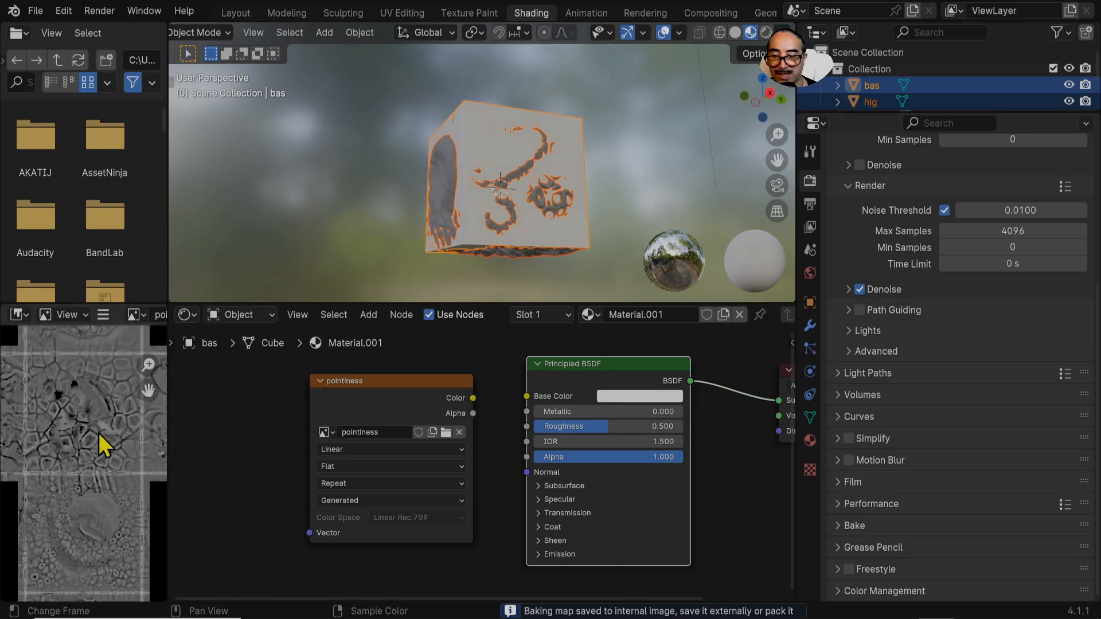
{"action": "scroll", "coordinate": [79, 500], "scroll_direction": "up", "scroll_amount": 6}
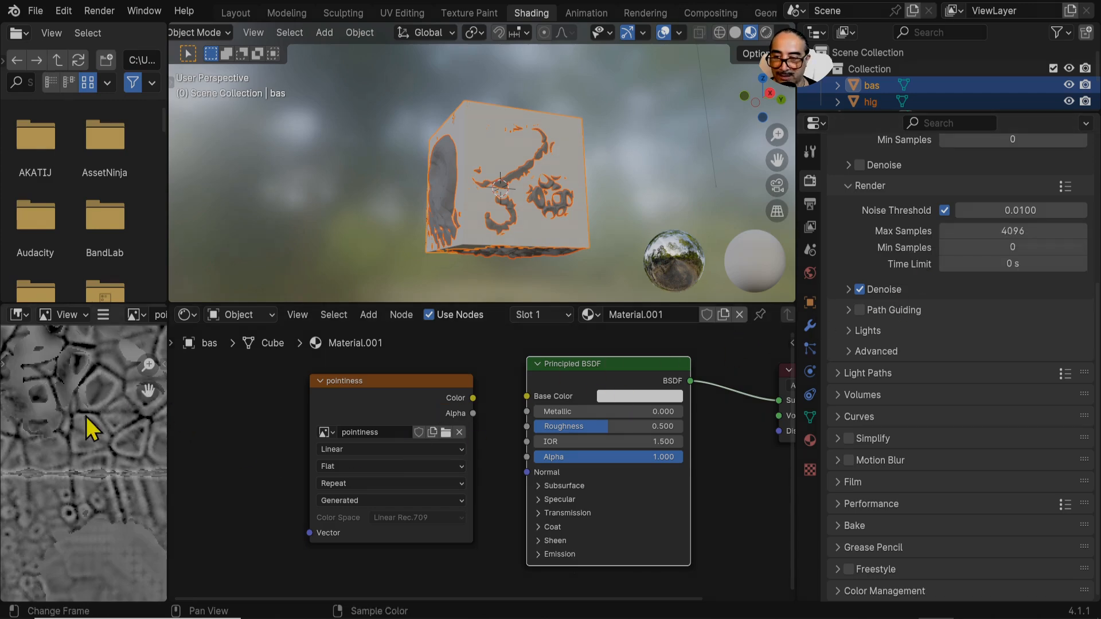
{"action": "key", "text": "ctrl+space"}
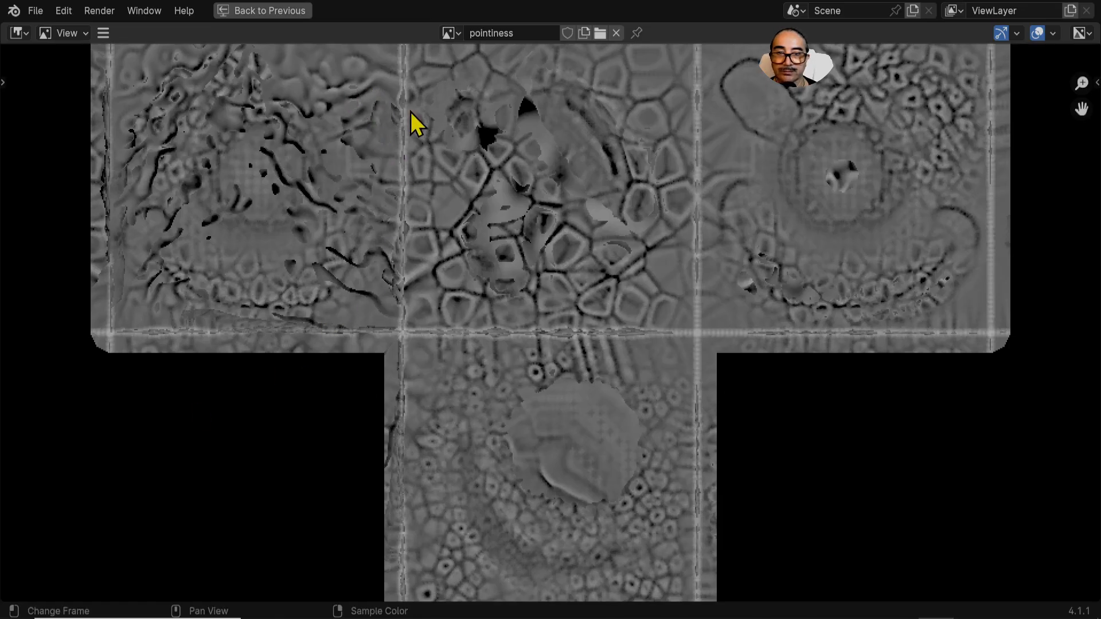
{"action": "scroll", "coordinate": [410, 112], "scroll_direction": "down", "scroll_amount": 3}
{"action": "middle_click_drag", "start_coordinate": [410, 114], "coordinate": [403, 164]}
{"action": "scroll", "coordinate": [541, 164], "scroll_direction": "up", "scroll_amount": 5}
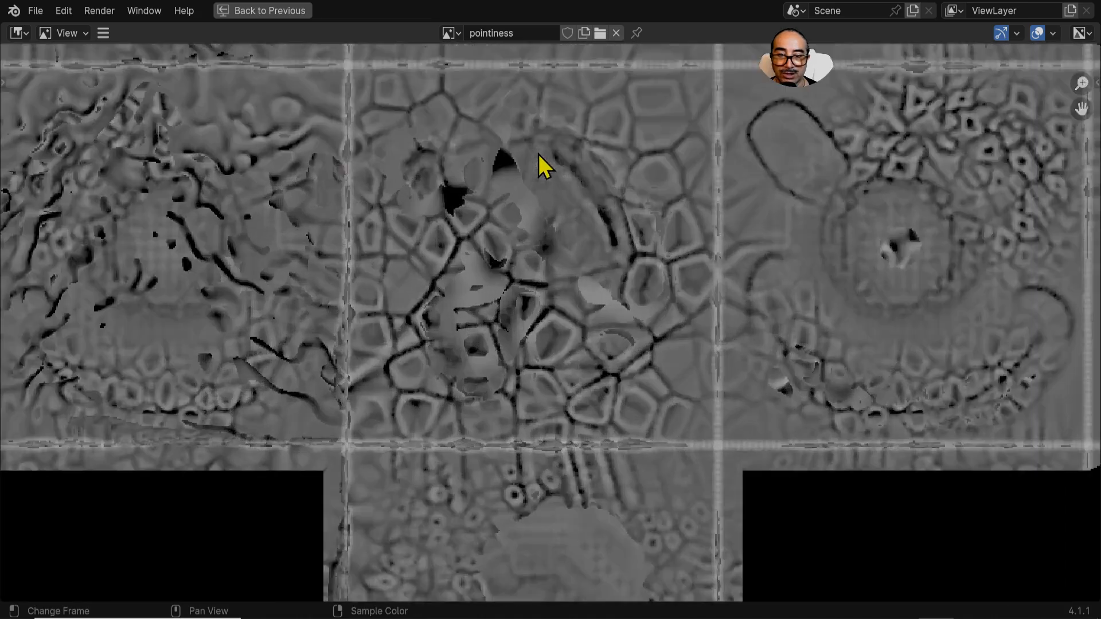
{"action": "scroll", "coordinate": [533, 270], "scroll_direction": "down", "scroll_amount": 4}
{"action": "key", "text": "ctrl+space"}
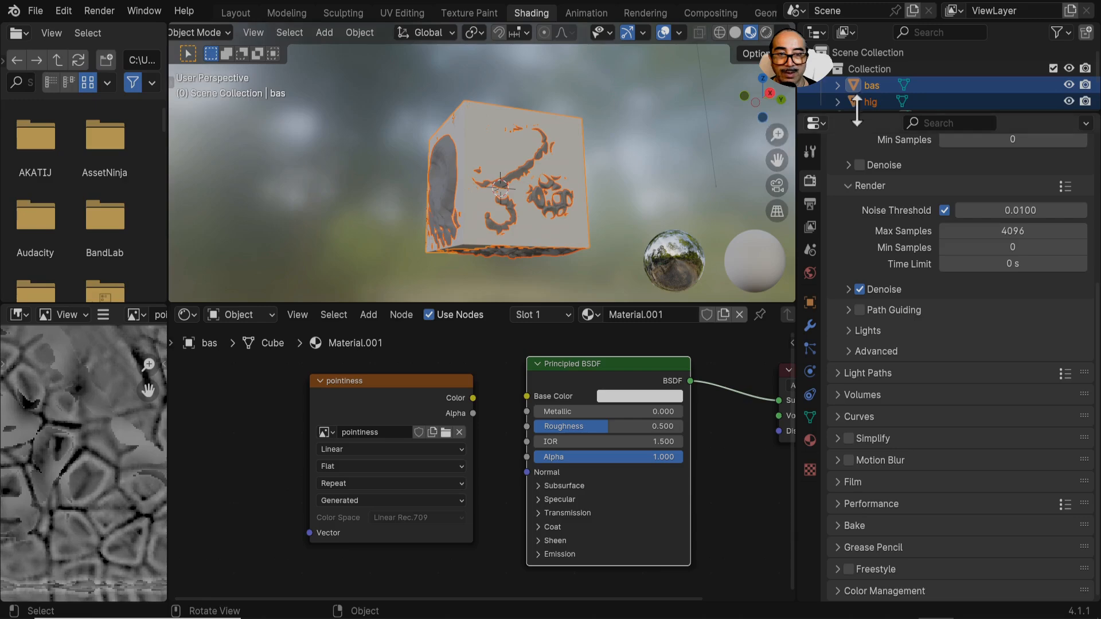
Hide hig, connect the pointiness image's Color to the Principled BSDF's Base Color, and view the baked map on bas
{"action": "left_click", "coordinate": [1068, 102]}
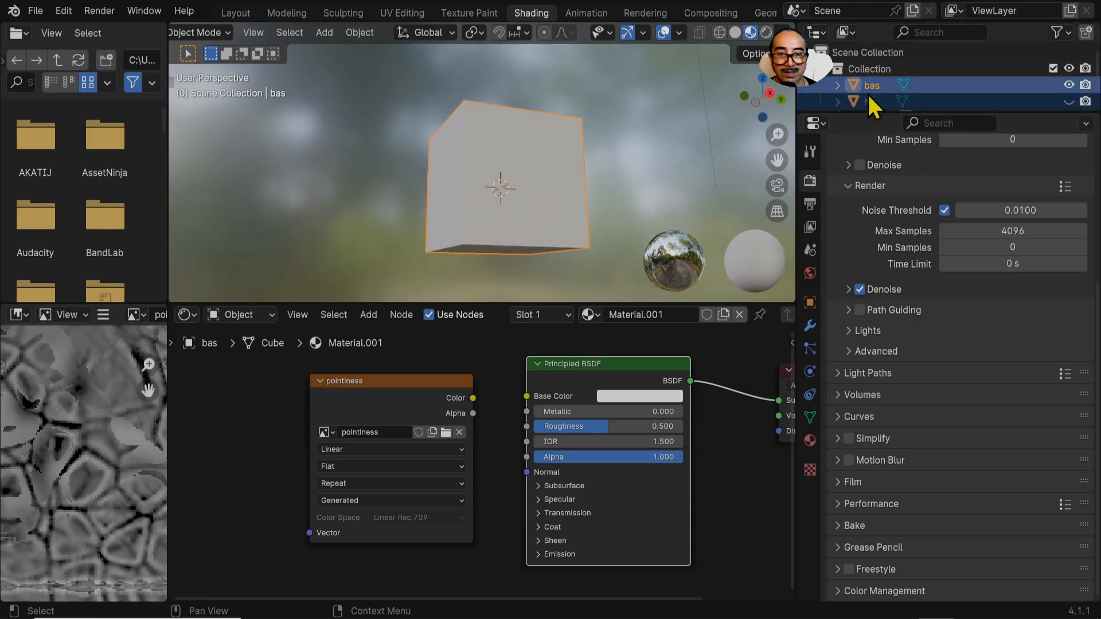
{"action": "middle_click_drag", "start_coordinate": [551, 198], "coordinate": [474, 180]}
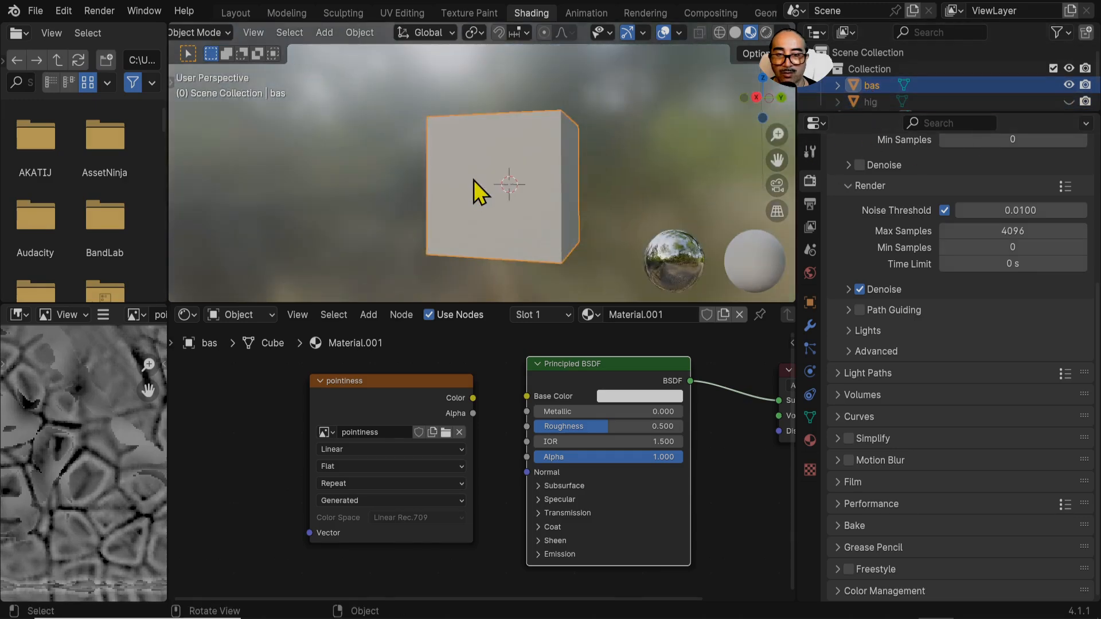
{"action": "left_click_drag", "start_coordinate": [473, 397], "coordinate": [526, 397]}
{"action": "left_click_drag", "start_coordinate": [428, 381], "coordinate": [331, 377]}
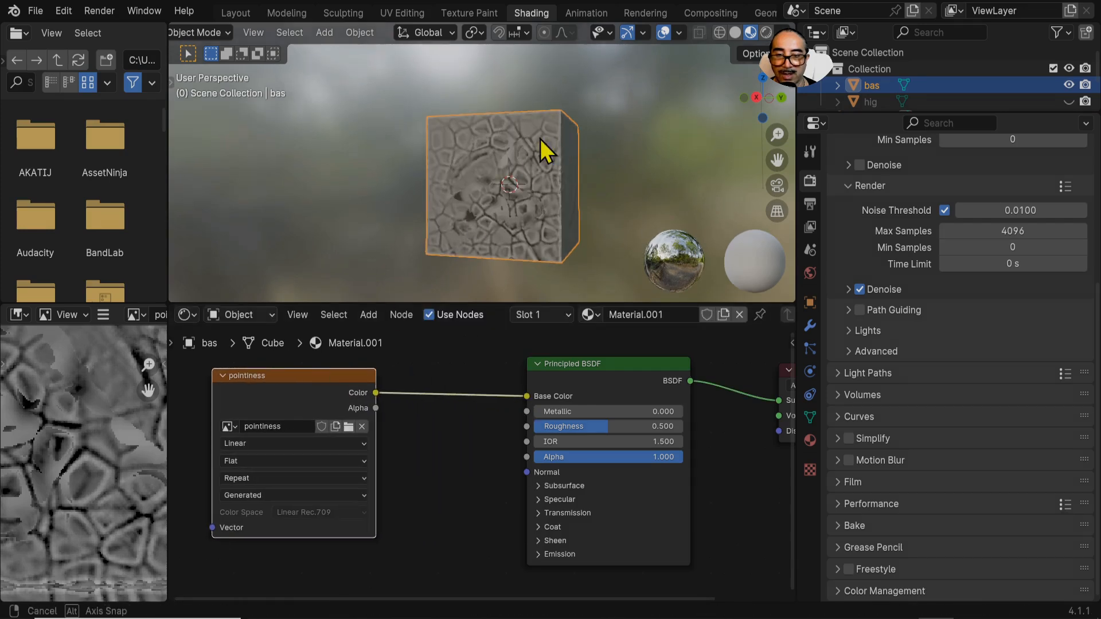
{"action": "middle_click_drag", "start_coordinate": [540, 138], "coordinate": [471, 191]}
{"action": "scroll", "coordinate": [541, 179], "scroll_direction": "up", "scroll_amount": 4}
{"action": "middle_click_drag", "start_coordinate": [541, 179], "coordinate": [486, 304]}
{"action": "right_click", "coordinate": [538, 148]}
{"action": "left_click", "coordinate": [480, 146]}
Add a Bump node with the pointiness Color as its Height, and connect it to the Principled BSDF's Normal
{"action": "left_click_drag", "start_coordinate": [336, 376], "coordinate": [274, 404]}
{"action": "scroll", "coordinate": [600, 377], "scroll_direction": "down", "scroll_amount": 3}
{"action": "left_click_drag", "start_coordinate": [564, 384], "coordinate": [484, 389]}
{"action": "left_click_drag", "start_coordinate": [293, 429], "coordinate": [240, 413]}
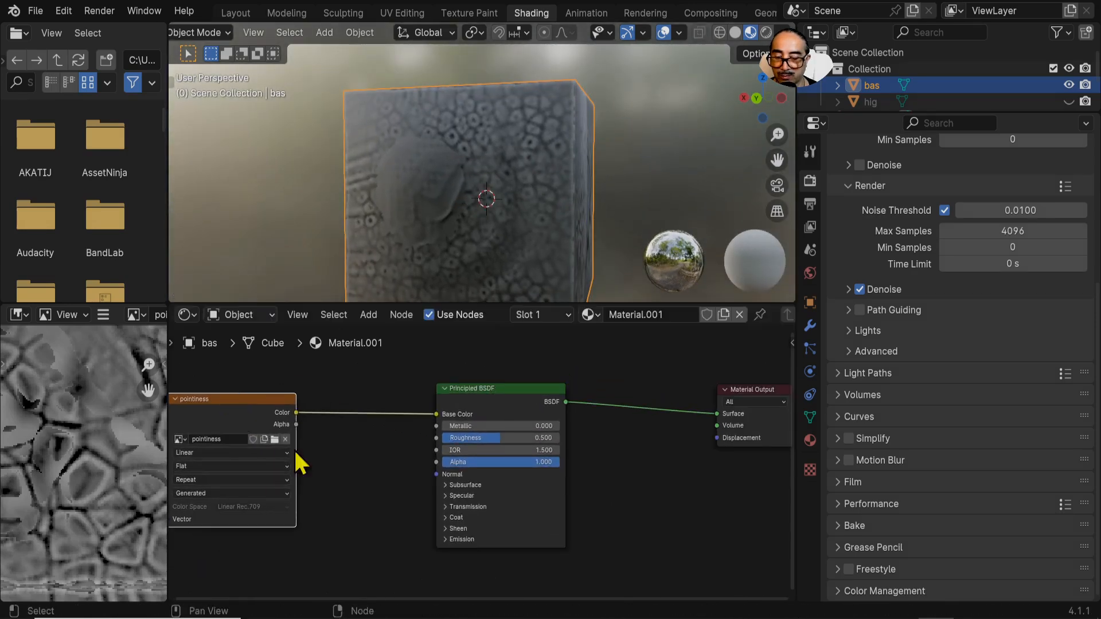
{"action": "key", "text": "shift+a"}
{"action": "mouse_move", "coordinate": [237, 405]}
{"action": "mouse_move", "coordinate": [241, 465]}
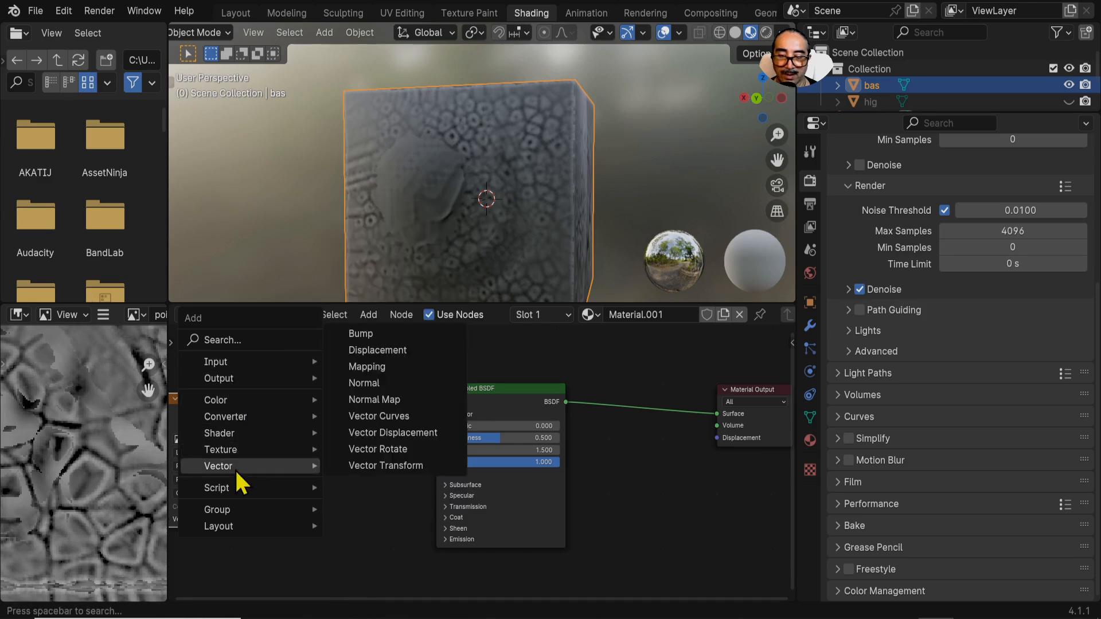
{"action": "left_click", "coordinate": [385, 338]}
{"action": "left_click", "coordinate": [329, 461]}
{"action": "left_click_drag", "start_coordinate": [296, 412], "coordinate": [328, 532]}
{"action": "mouse_move", "coordinate": [404, 480]}
{"action": "left_mouse_down"}
{"action": "mouse_move", "coordinate": [422, 489]}
{"action": "mouse_move", "coordinate": [436, 475]}
{"action": "left_mouse_up"}
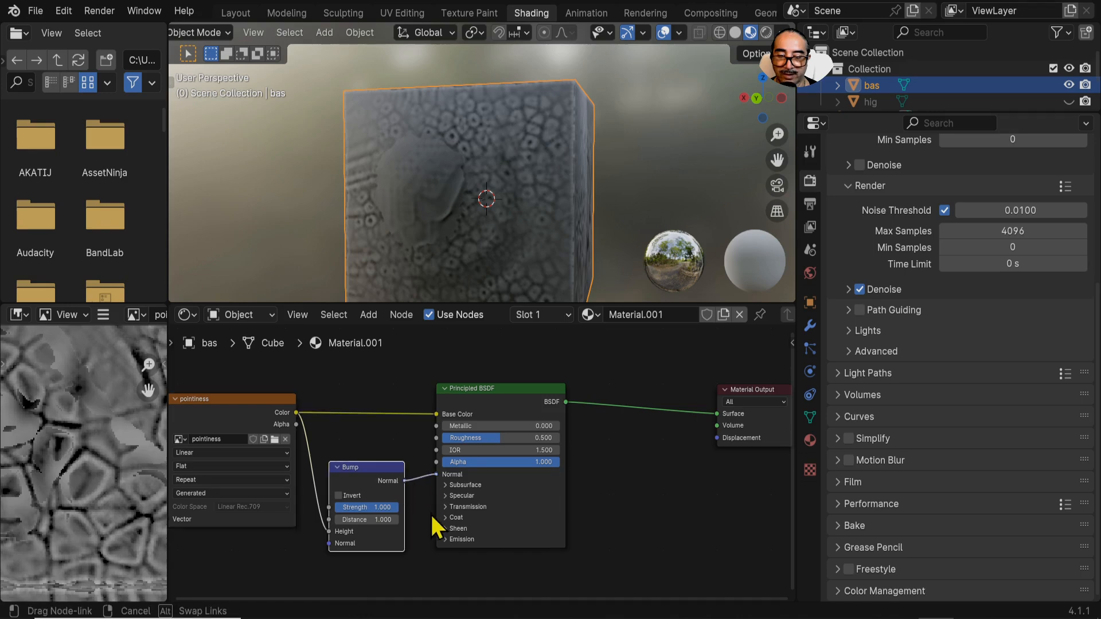
Inspect the bump relief on bas up close, and set the pointiness image's interpolation to Cubic
{"action": "middle_click_drag", "start_coordinate": [506, 150], "coordinate": [551, 199]}
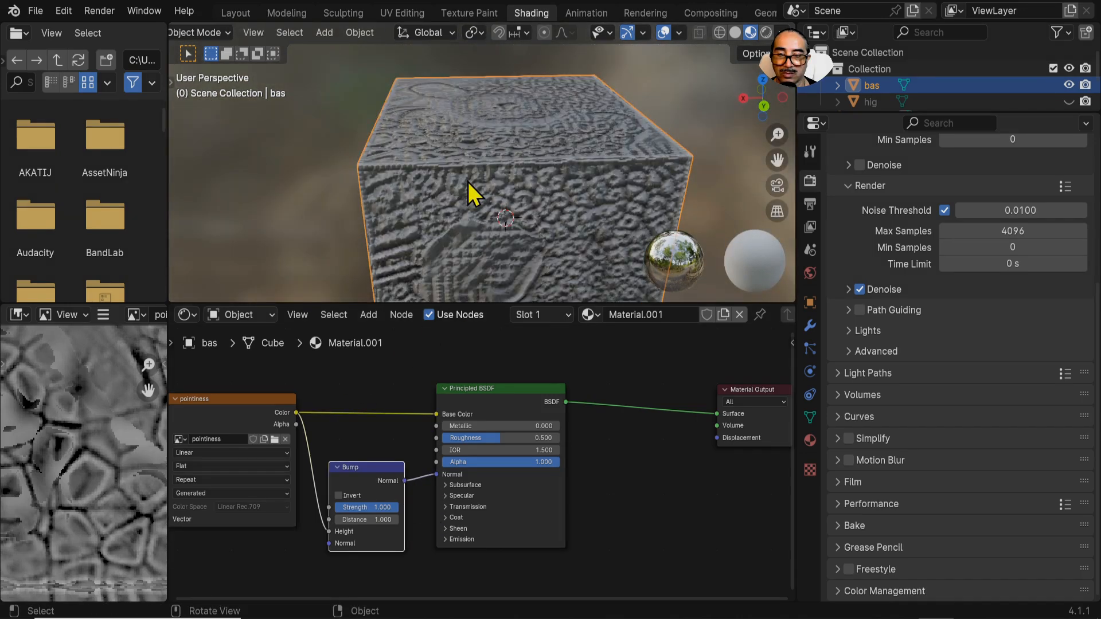
{"action": "scroll", "coordinate": [466, 180], "scroll_direction": "up", "scroll_amount": 1}
{"action": "scroll", "coordinate": [450, 224], "scroll_direction": "up", "scroll_amount": 2}
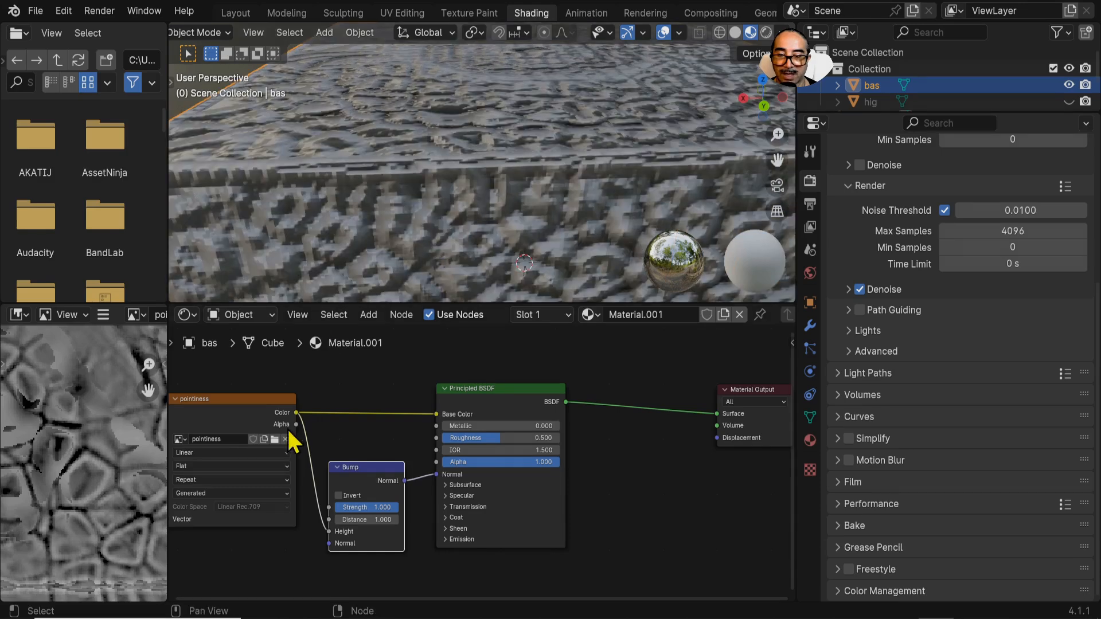
{"action": "middle_click_drag", "start_coordinate": [294, 422], "coordinate": [459, 438]}
{"action": "scroll", "coordinate": [459, 437], "scroll_direction": "up", "scroll_amount": 3}
{"action": "left_click", "coordinate": [290, 388]}
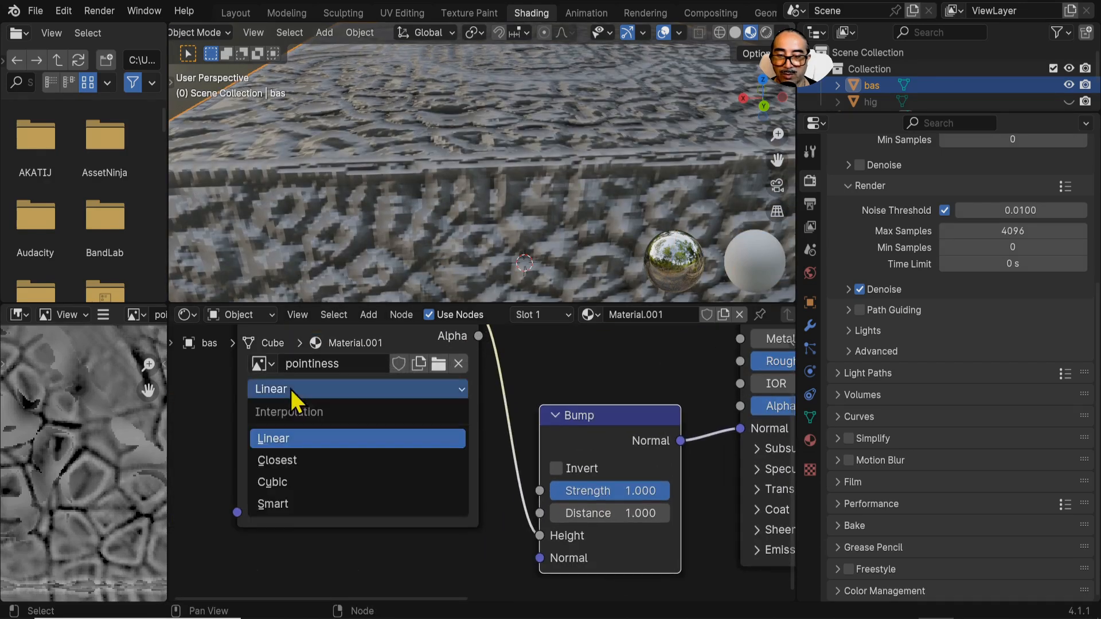
{"action": "left_click", "coordinate": [275, 483]}
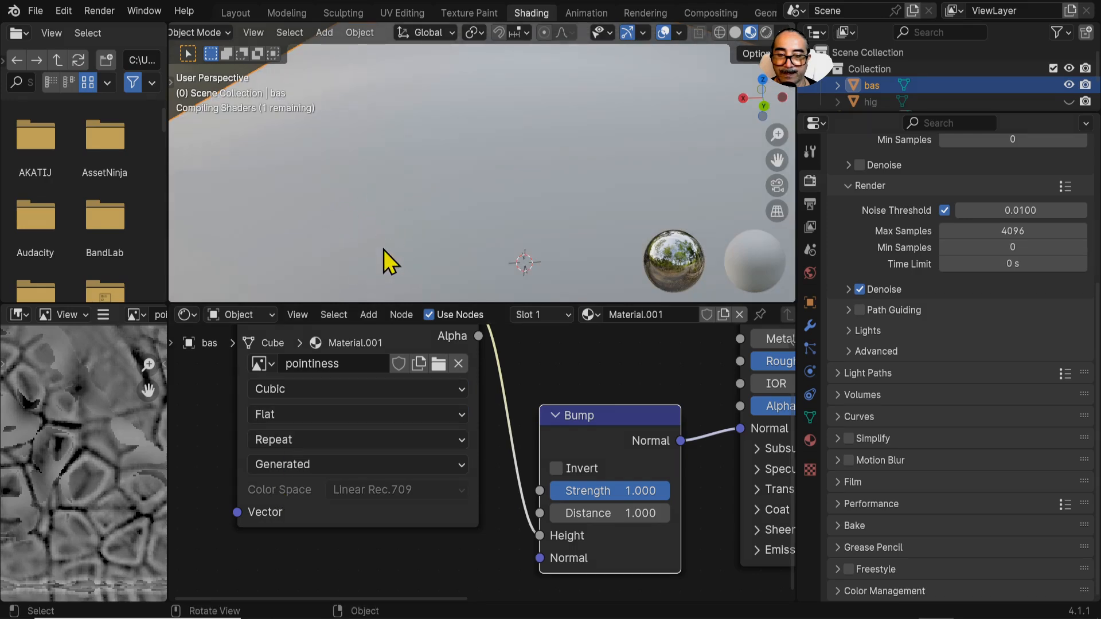
{"action": "middle_click_drag", "start_coordinate": [414, 227], "coordinate": [436, 218]}
Lower the Bump node's Strength to 0.337 and check the relief on bas's different sides
{"action": "left_click_drag", "start_coordinate": [665, 490], "coordinate": [591, 491]}
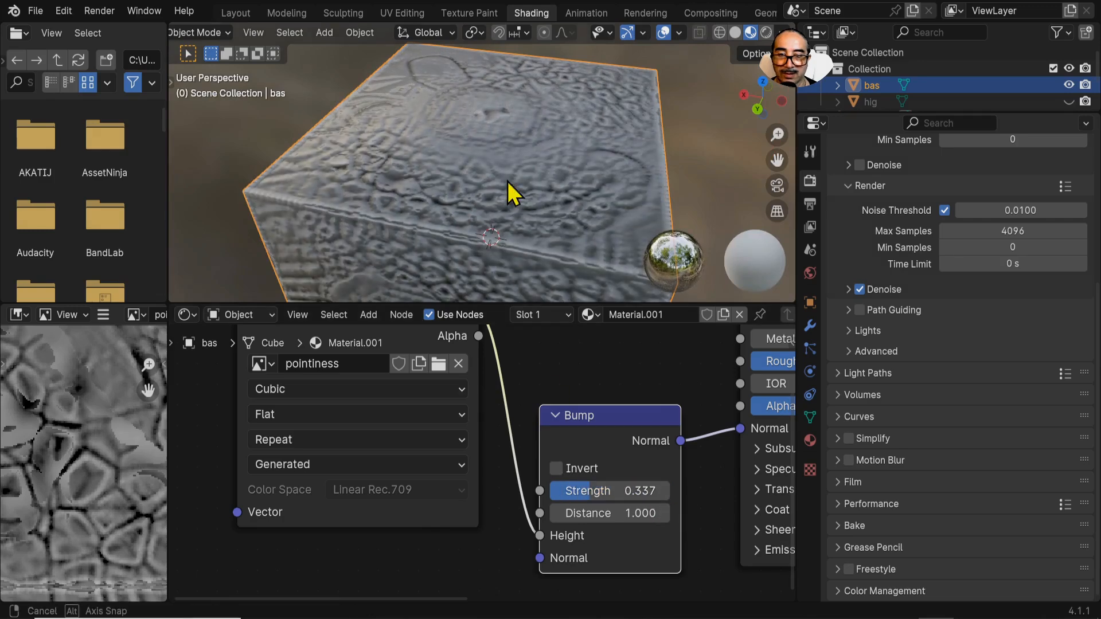
{"action": "middle_click_drag", "start_coordinate": [509, 189], "coordinate": [442, 172]}
{"action": "mouse_move", "coordinate": [610, 513]}
{"action": "left_mouse_down"}
{"action": "mouse_move", "coordinate": [596, 513]}
{"action": "mouse_move", "coordinate": [609, 513]}
{"action": "left_mouse_up"}
{"action": "middle_click_drag", "start_coordinate": [463, 195], "coordinate": [579, 275]}
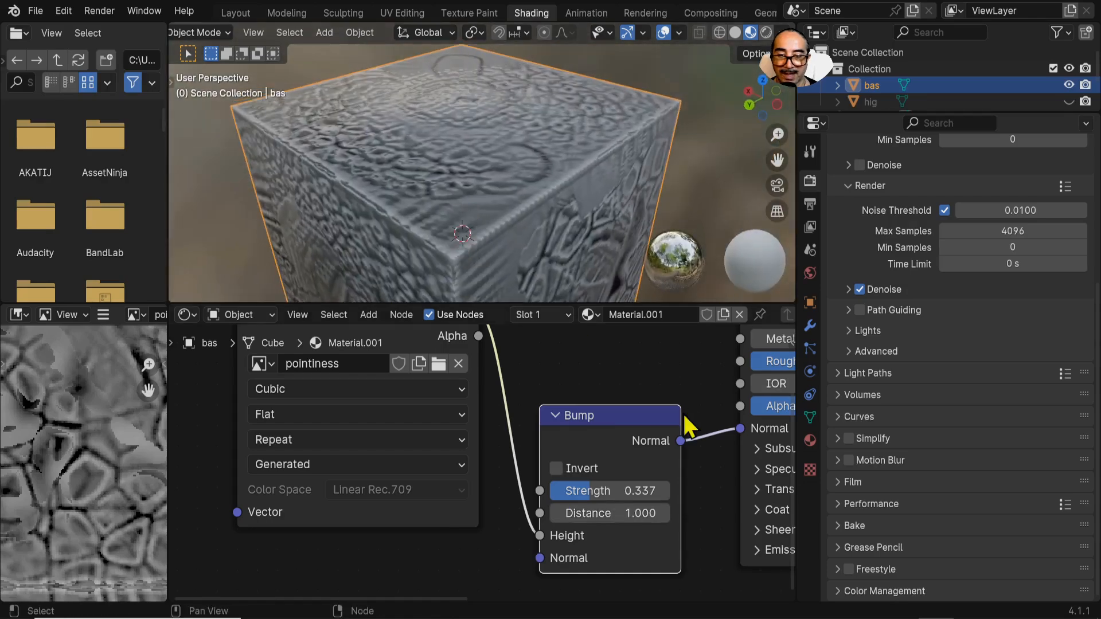
Set the Principled BSDF's Metallic to 0.114 and Roughness to 0.408, and check bas in a temporarily enlarged viewport
{"action": "middle_click_drag", "start_coordinate": [690, 409], "coordinate": [425, 496]}
{"action": "left_click_drag", "start_coordinate": [531, 421], "coordinate": [562, 447]}
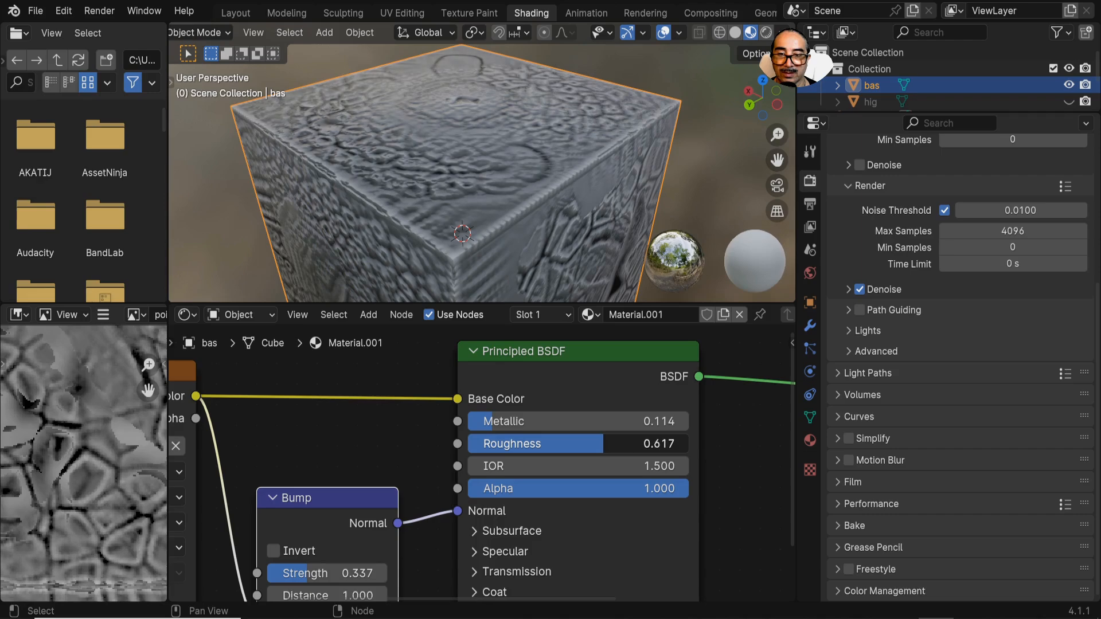
{"action": "middle_click_drag", "start_coordinate": [469, 194], "coordinate": [519, 156]}
{"action": "key", "text": "ctrl+space"}
{"action": "middle_click_drag", "start_coordinate": [692, 322], "coordinate": [551, 353]}
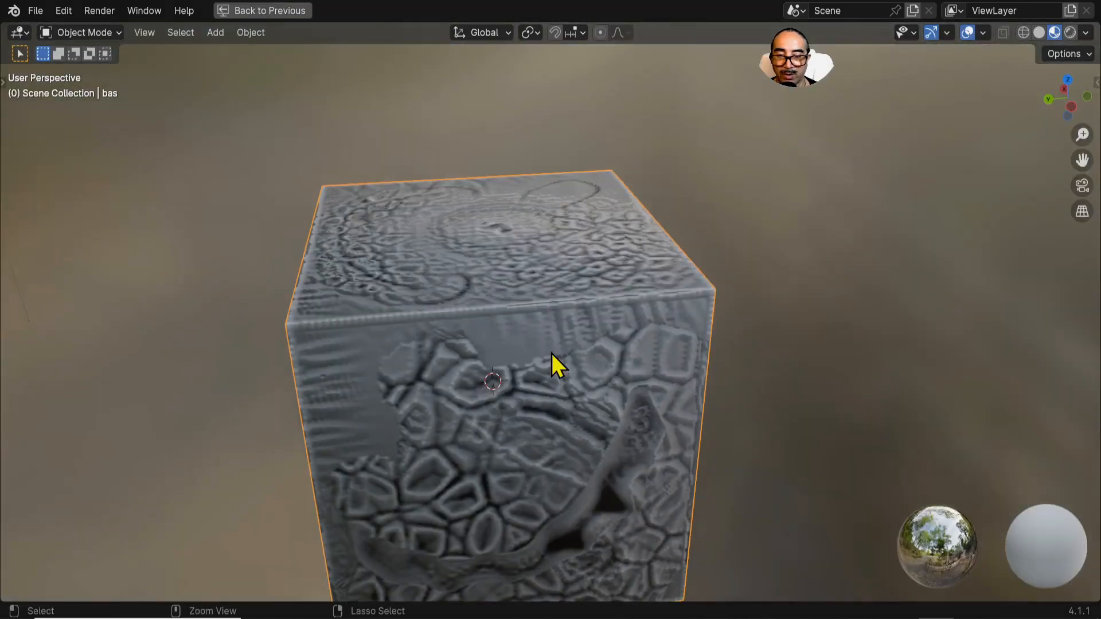
{"action": "key", "text": "ctrl+space"}
Rearrange the nodes of bas's material compactly, and collapse the Bump node between the image and the Principled BSDF
{"action": "scroll", "coordinate": [438, 508], "scroll_direction": "down", "scroll_amount": 2}
{"action": "left_click_drag", "start_coordinate": [396, 474], "coordinate": [395, 453]}
{"action": "left_click_drag", "start_coordinate": [560, 392], "coordinate": [582, 369]}
{"action": "scroll", "coordinate": [602, 456], "scroll_direction": "down", "scroll_amount": 3}
{"action": "middle_click_drag", "start_coordinate": [602, 456], "coordinate": [541, 428]}
{"action": "left_click_drag", "start_coordinate": [277, 388], "coordinate": [279, 375]}
{"action": "left_click", "coordinate": [362, 427]}
{"action": "key", "text": "h"}
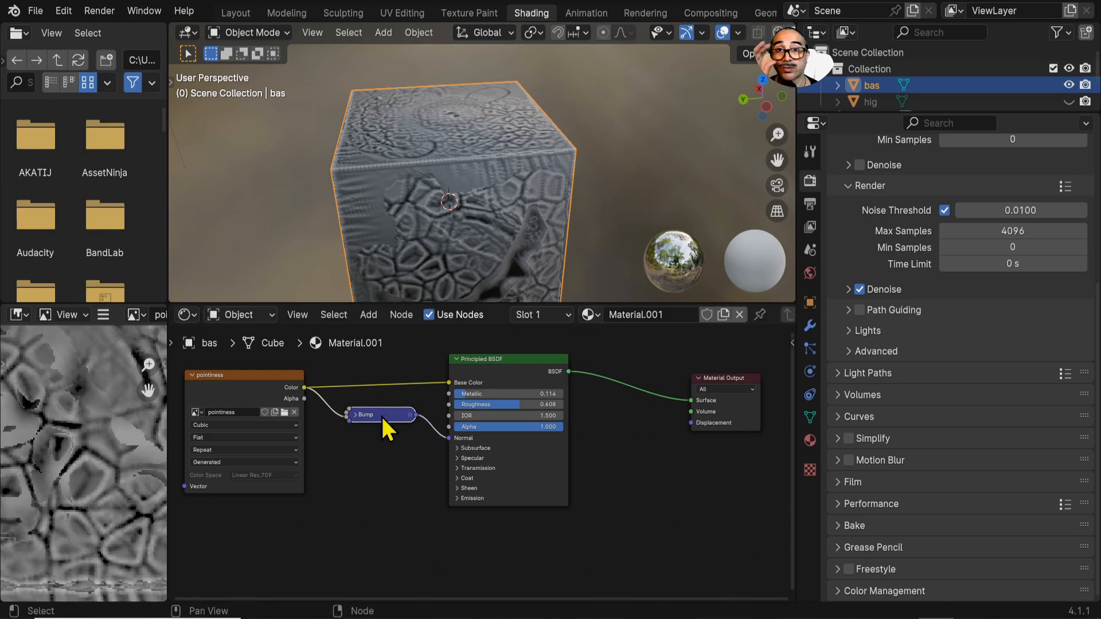